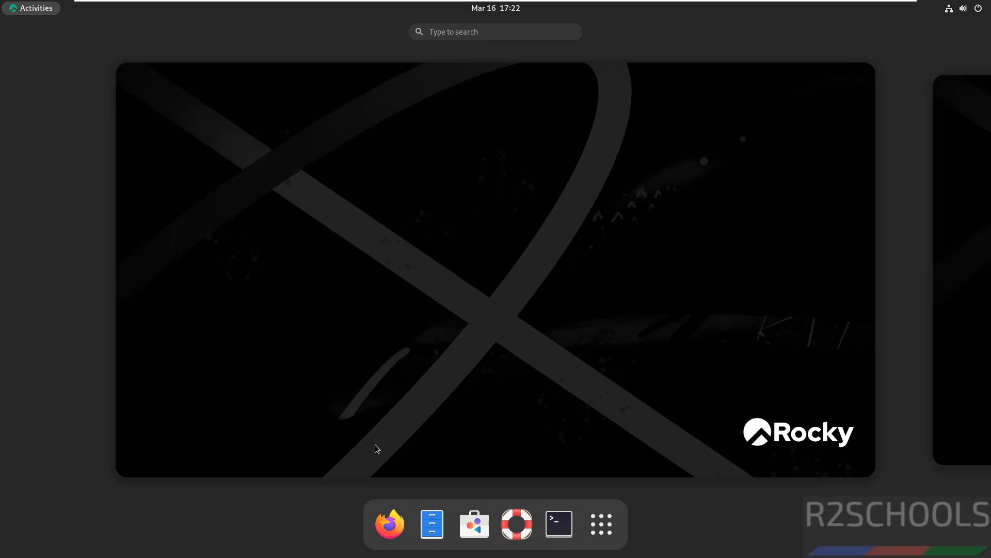
- Launch Firefox and load the pgadmin.org website
left_click(391, 523)
left_click(304, 47)
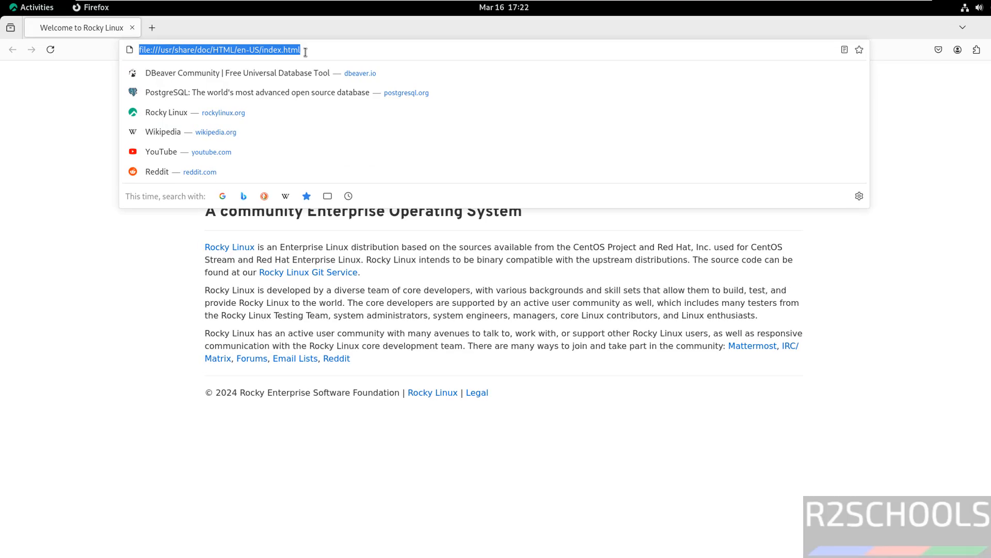
type("gpa")
key("BackSpace")
key("BackSpace")
key("BackSpace")
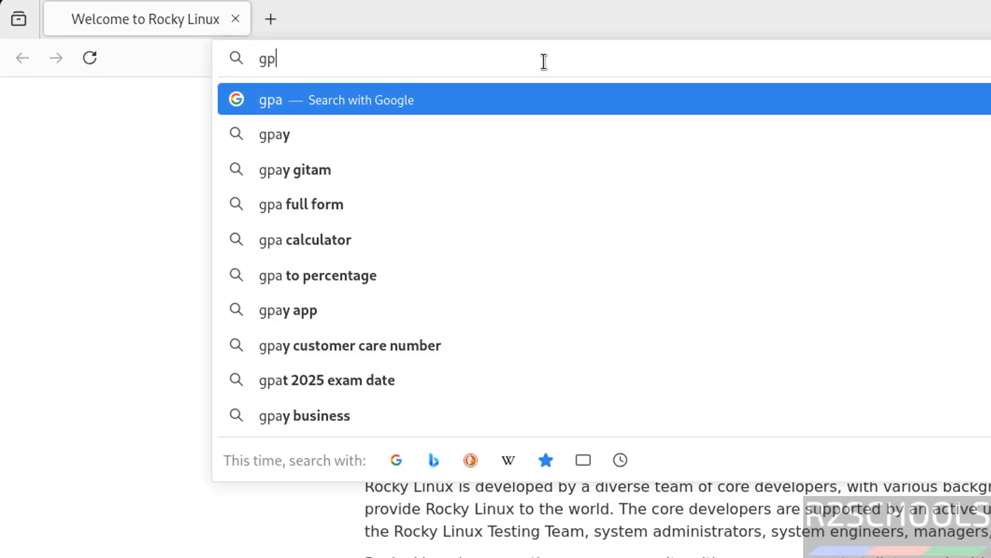
type("pgadmin.or")
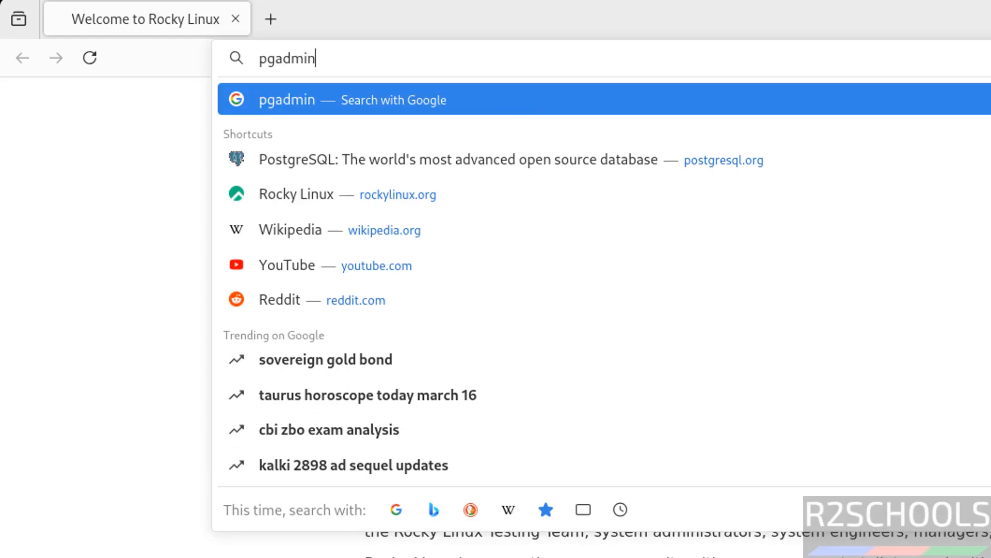
type("g")
key("Return")
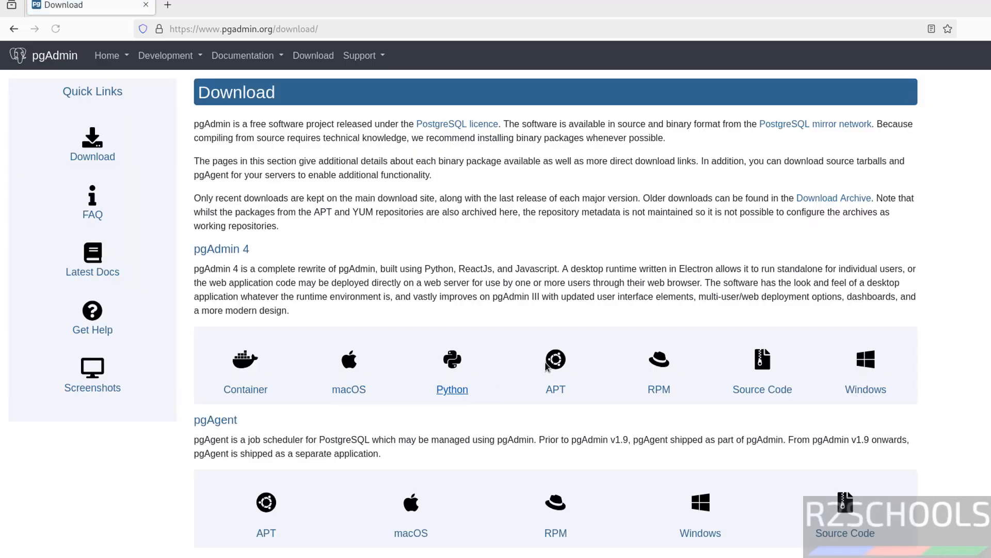
- Open the RPM instructions, select the Rocky Linux repository setup command, and launch Terminal
left_click(659, 370)
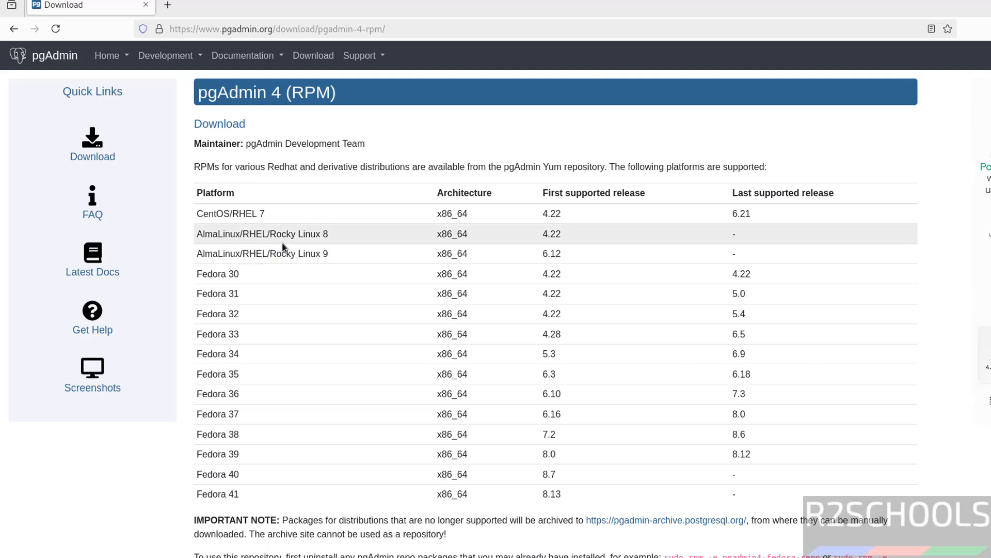
scroll(399, 129, "down", 7)
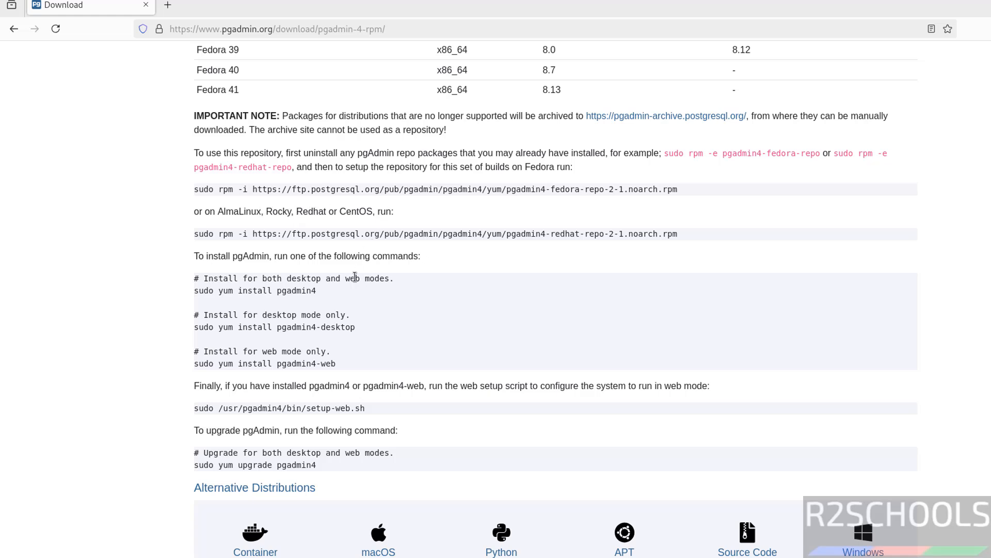
triple_click(274, 231)
key("ctrl+c")
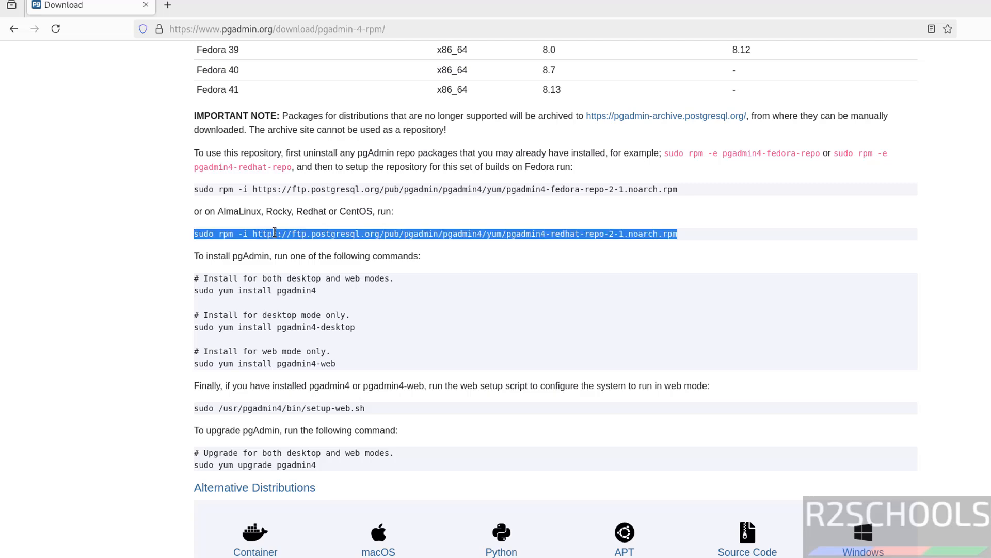
key("super")
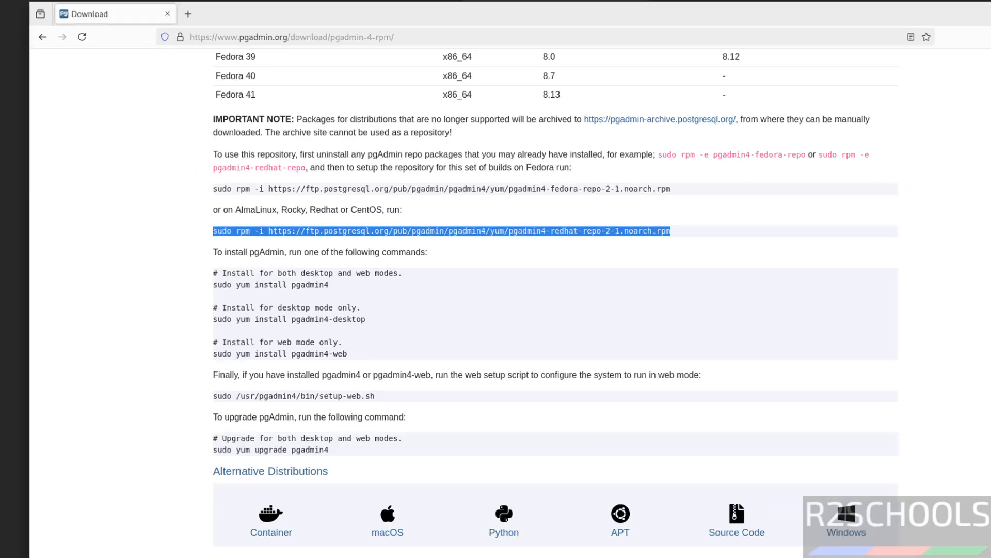
left_click(631, 546)
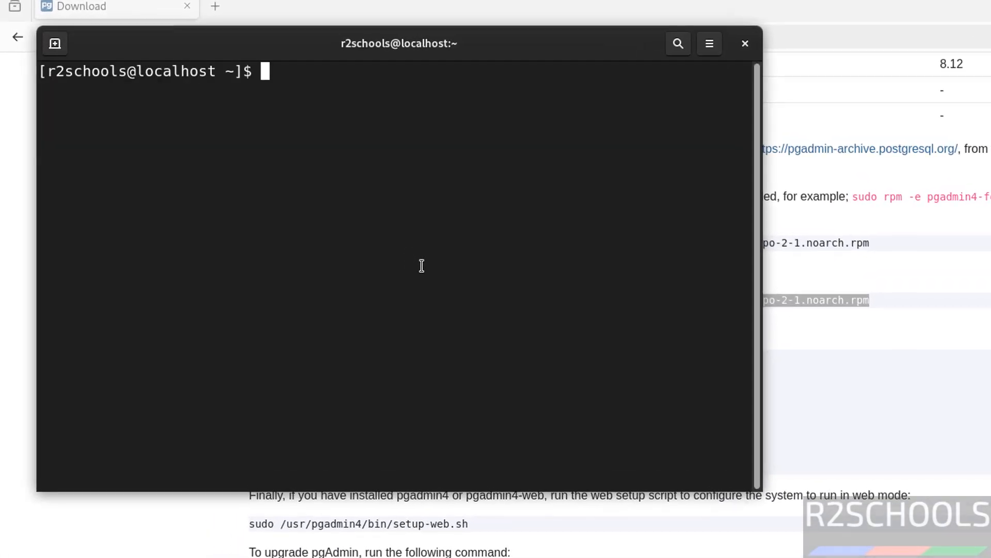
- Paste and run the pgAdmin repository install command in Terminal, entering the sudo password
right_click(423, 268)
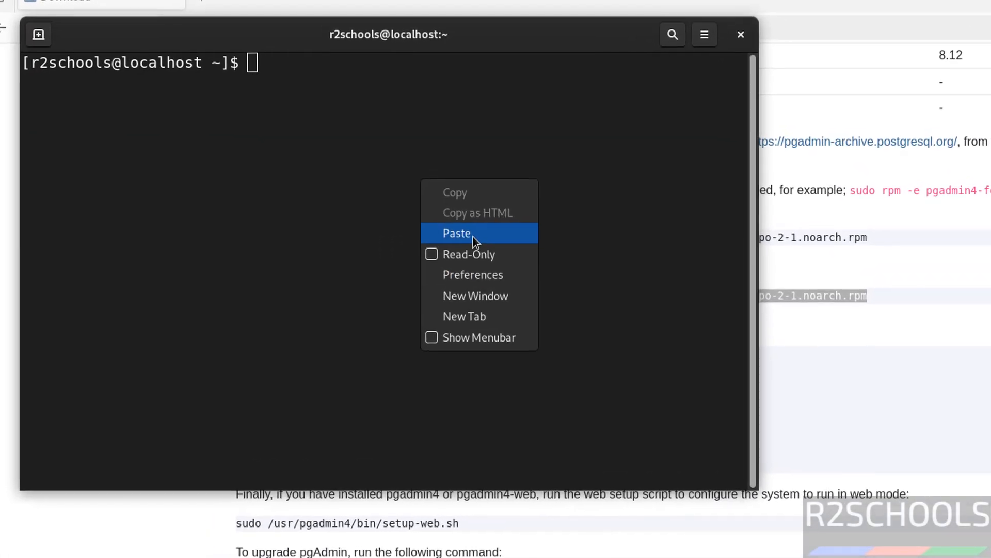
left_click(481, 238)
key("Return")
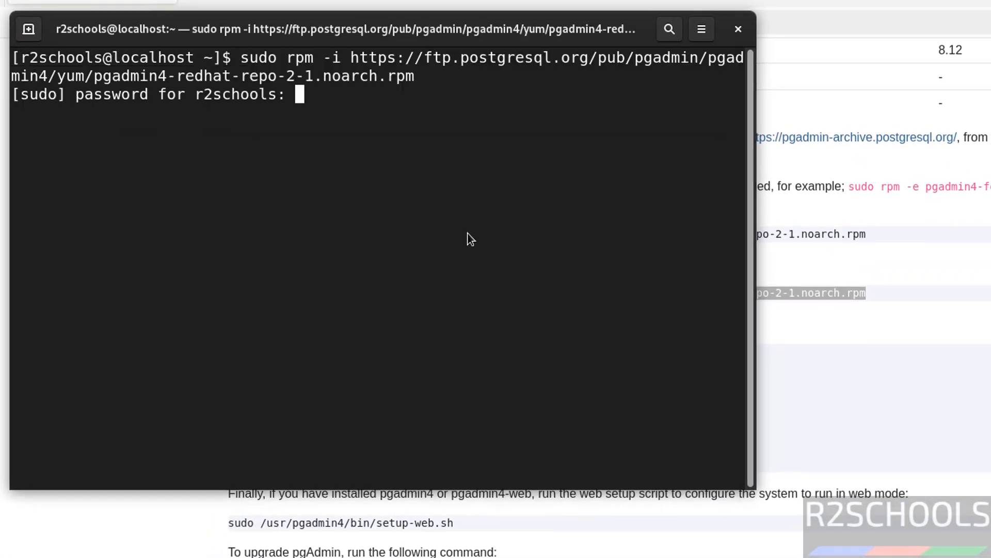
key("Return")
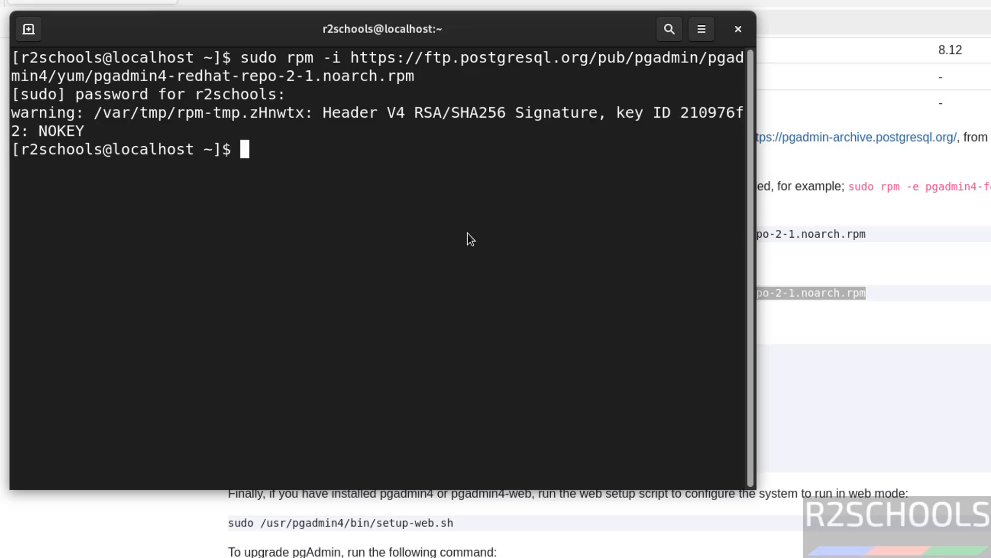
key("alt+Tab")
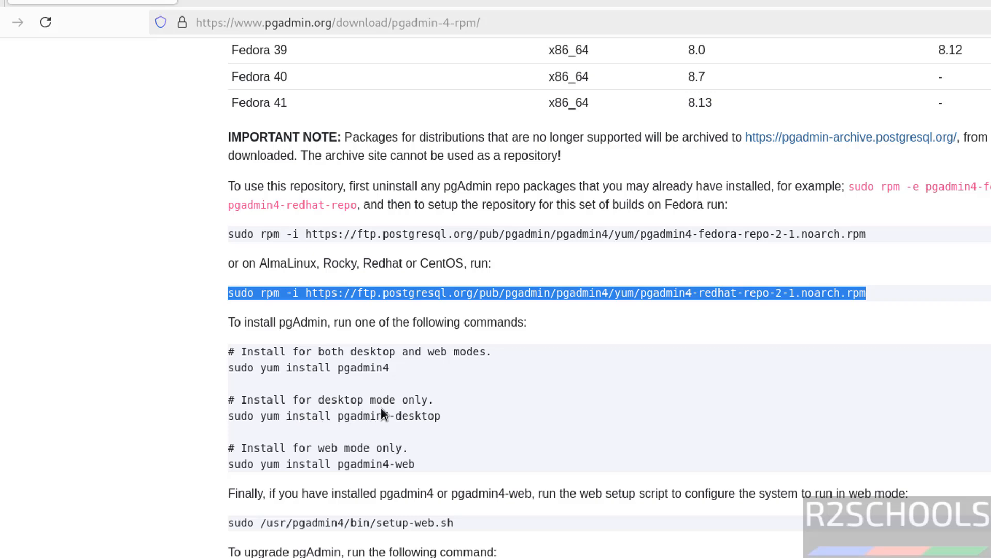
- Install pgadmin4-desktop with yum, accepting the GPG key import and the package installation
triple_click(341, 416)
key("ctrl+c")
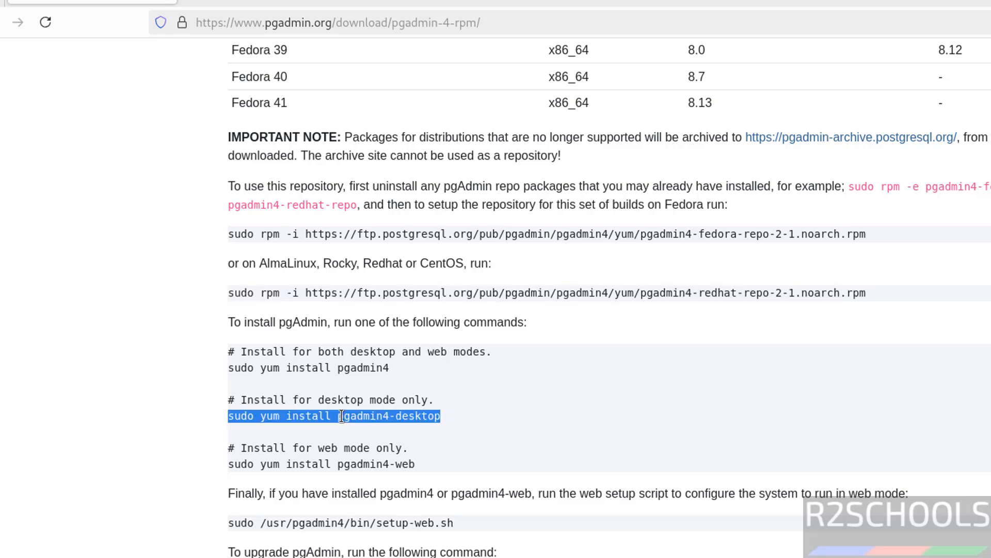
key("alt+Tab")
right_click(342, 415)
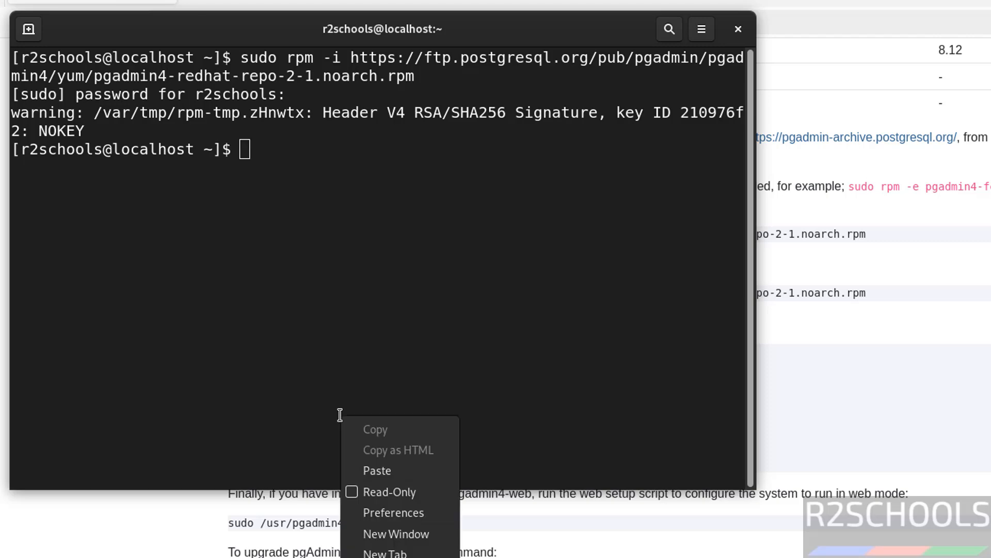
left_click(373, 471)
key("Return")
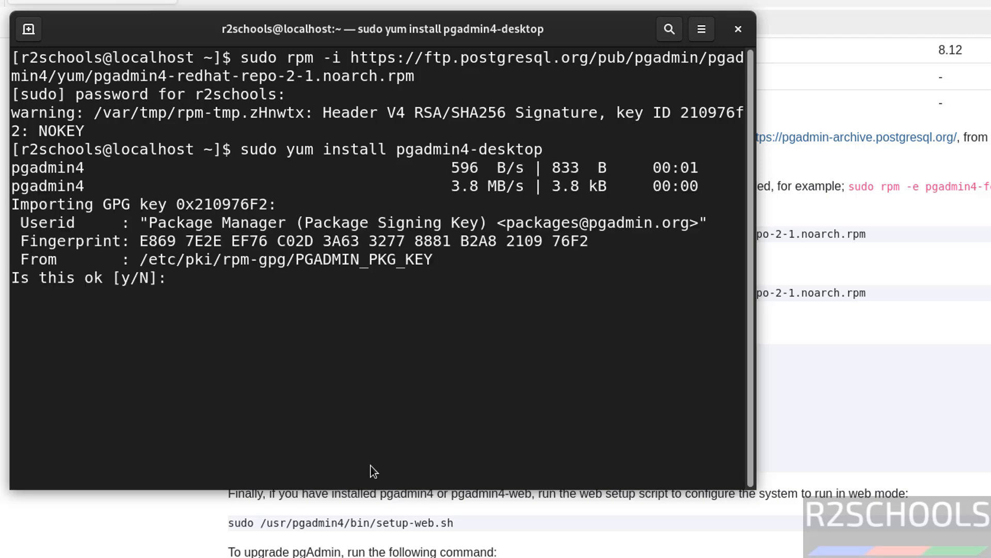
type("y")
key("Return")
type("y")
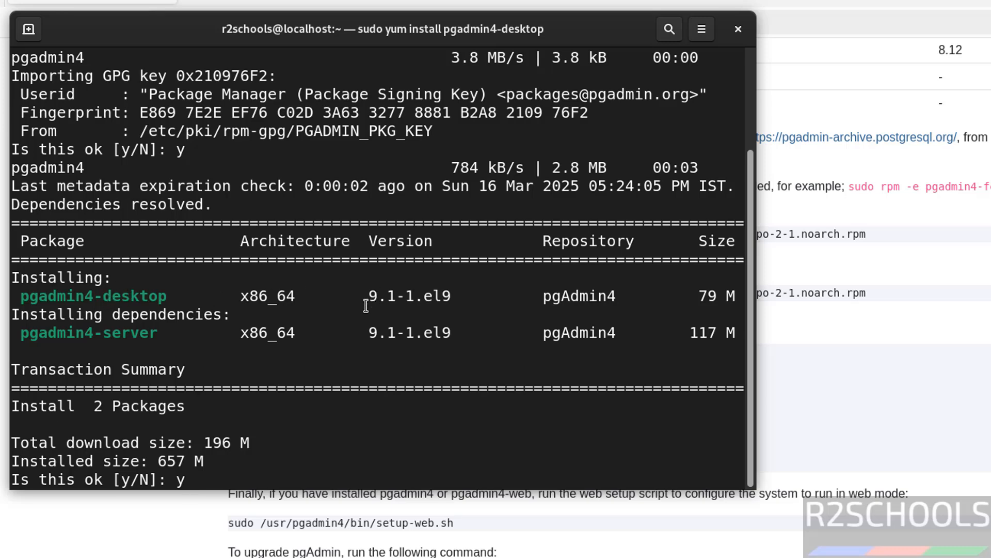
key("Return")
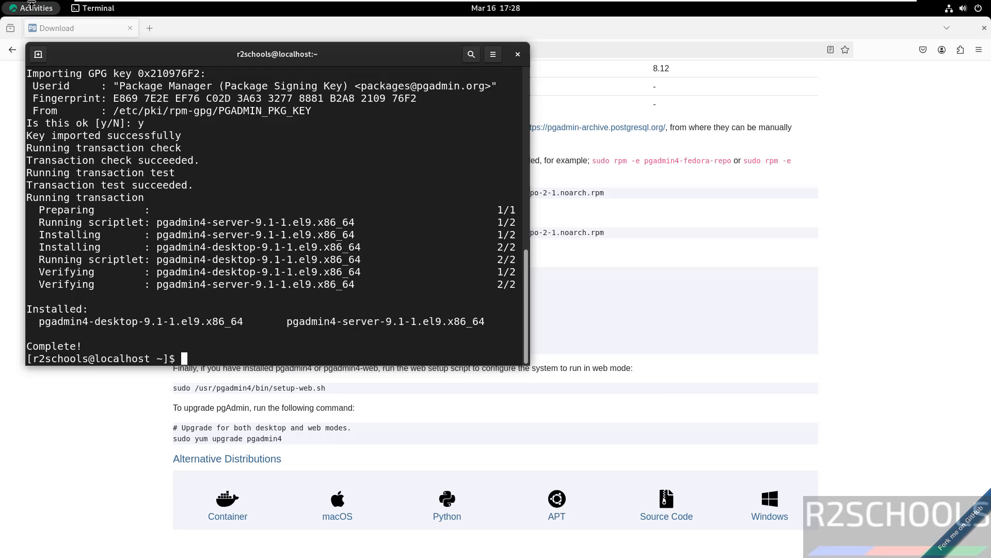
- Launch pgAdmin 4 from the GNOME application grid
left_click(32, 7)
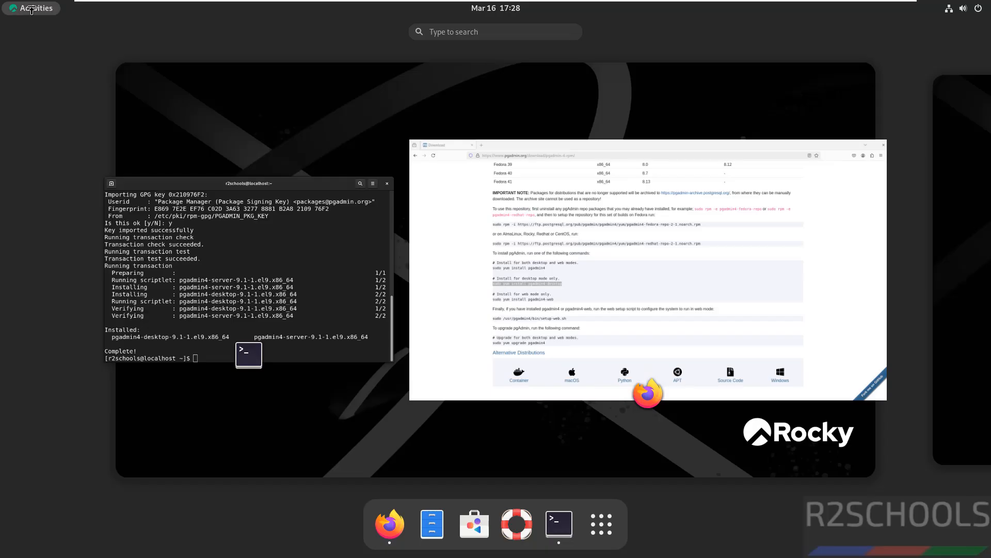
left_click(603, 524)
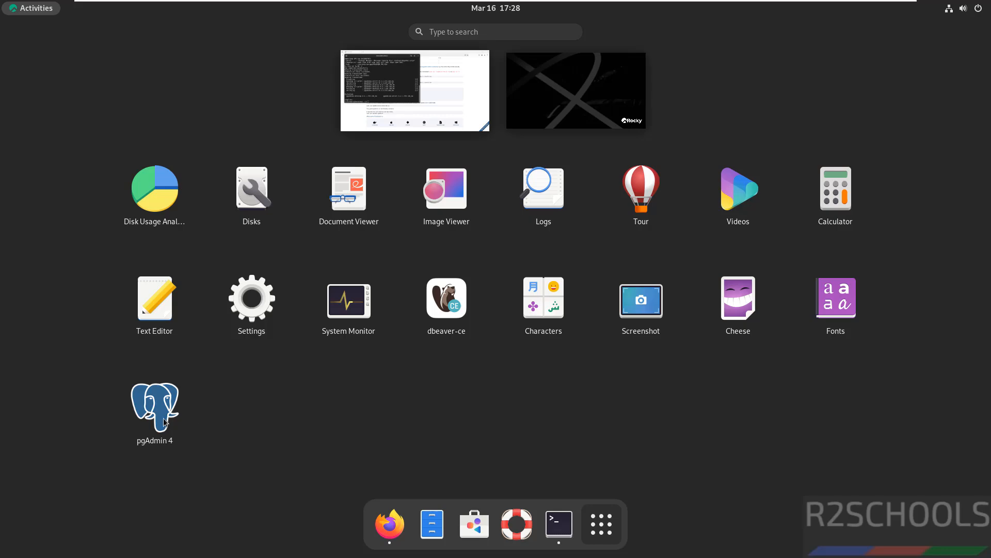
left_click(163, 422)
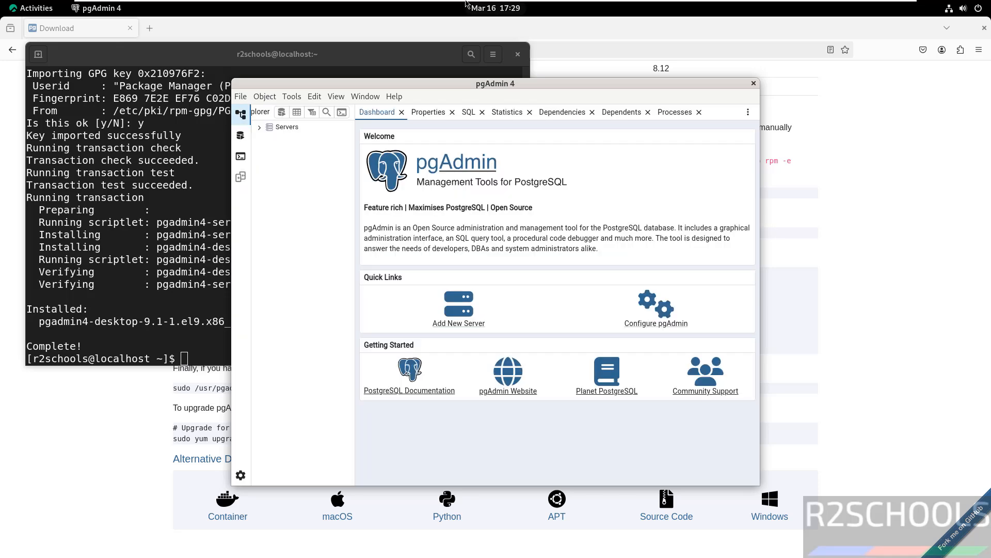
- Maximize pgAdmin and start registering a new server from the Servers context menu
double_click(447, 89)
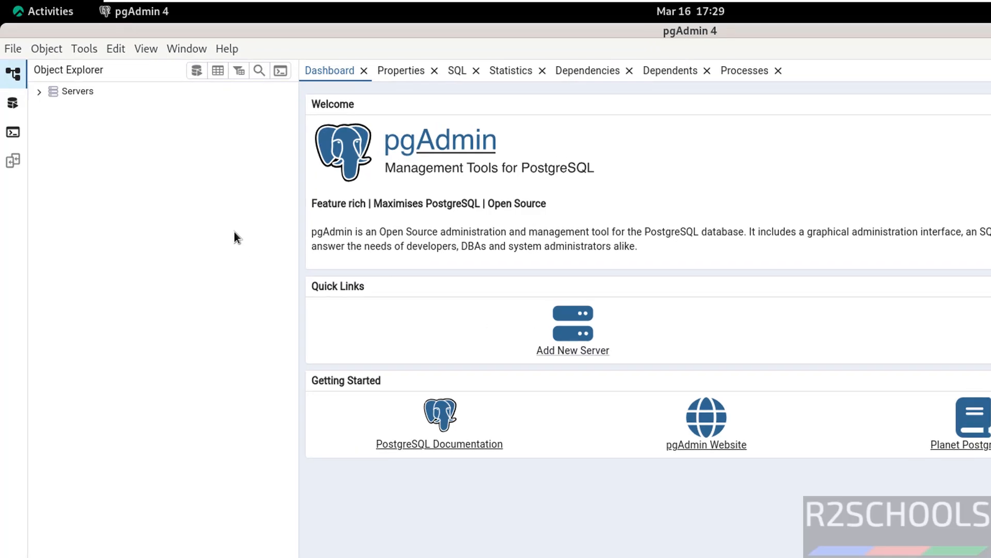
right_click(79, 98)
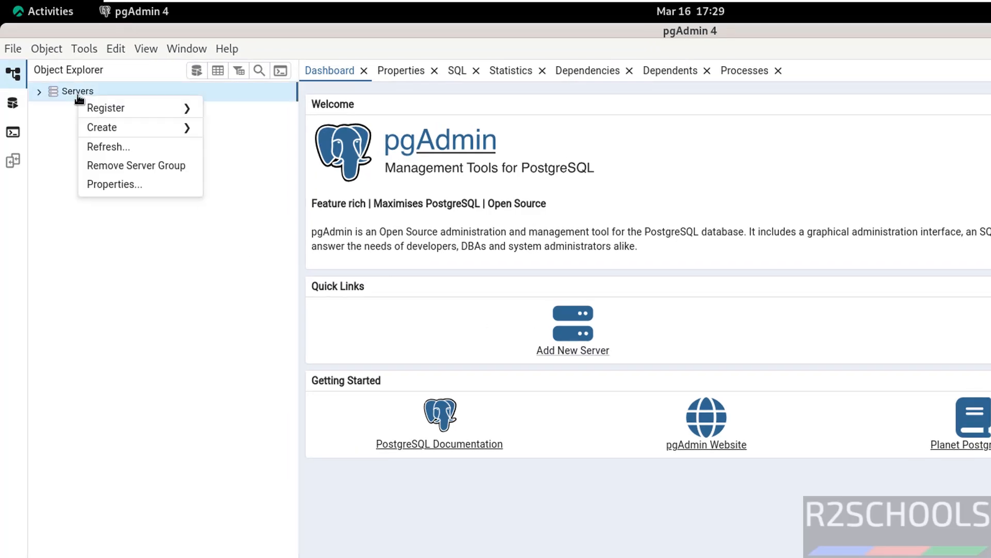
mouse_move(107, 108)
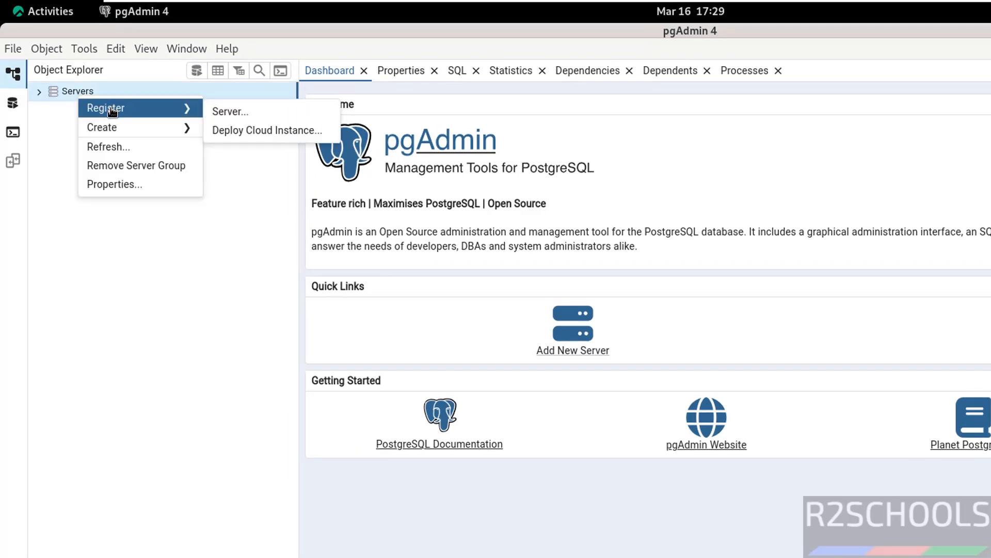
left_click(235, 113)
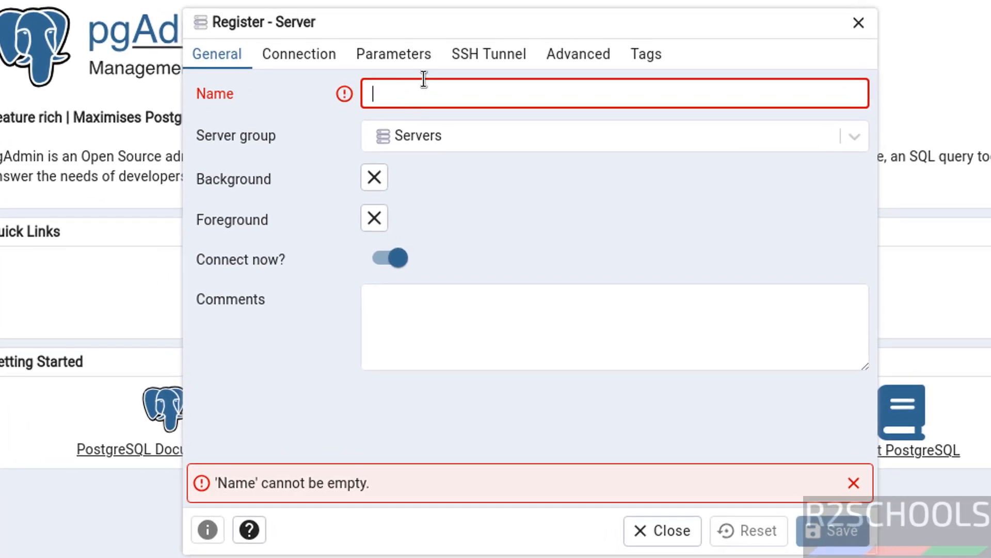
- Name the new server pg174 and move to its Connection settings
type("pg174")
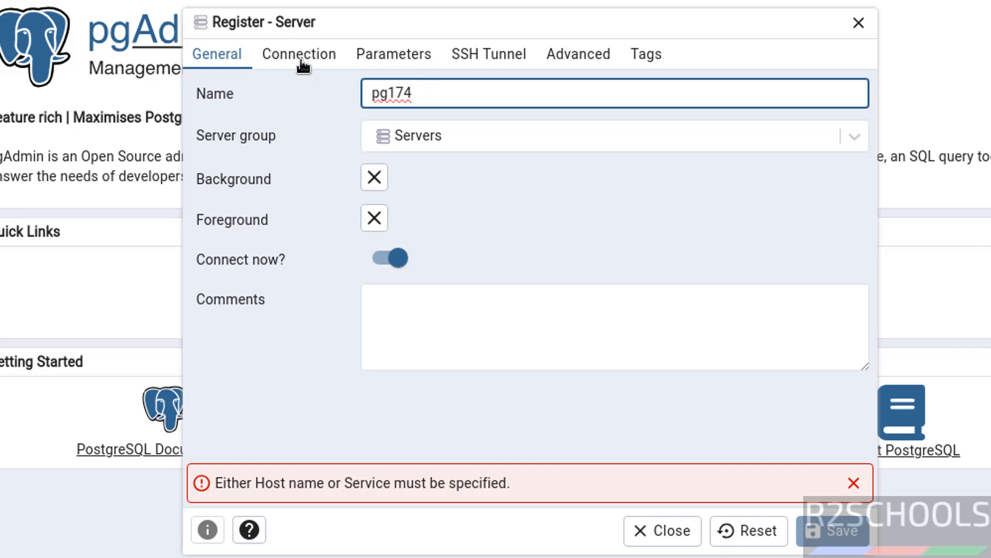
key("Tab")
left_click(318, 56)
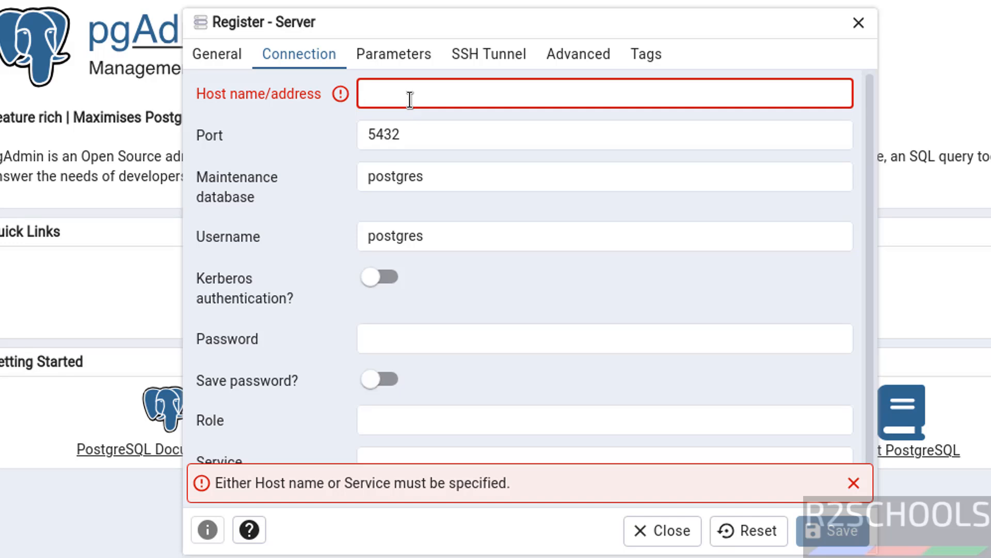
- Set host localhost, port 5432 and the postgres password, save, and expand pg174
type("localhost")
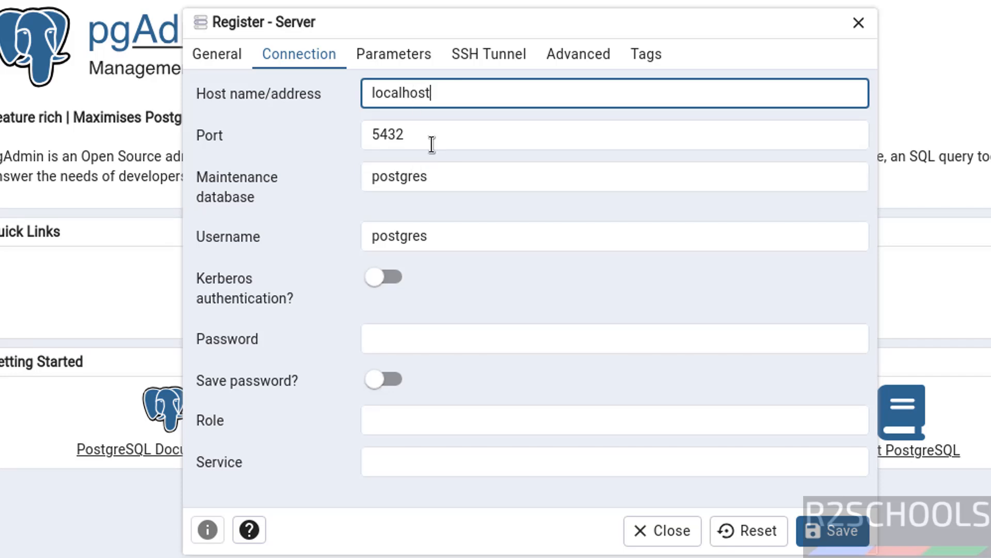
left_click_drag(426, 137, 348, 138)
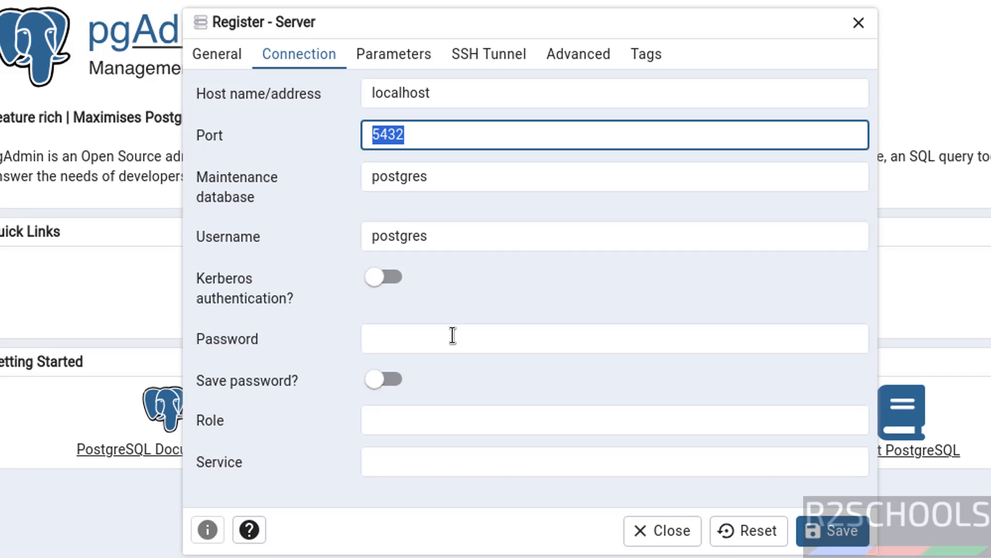
left_click(429, 340)
type("*********")
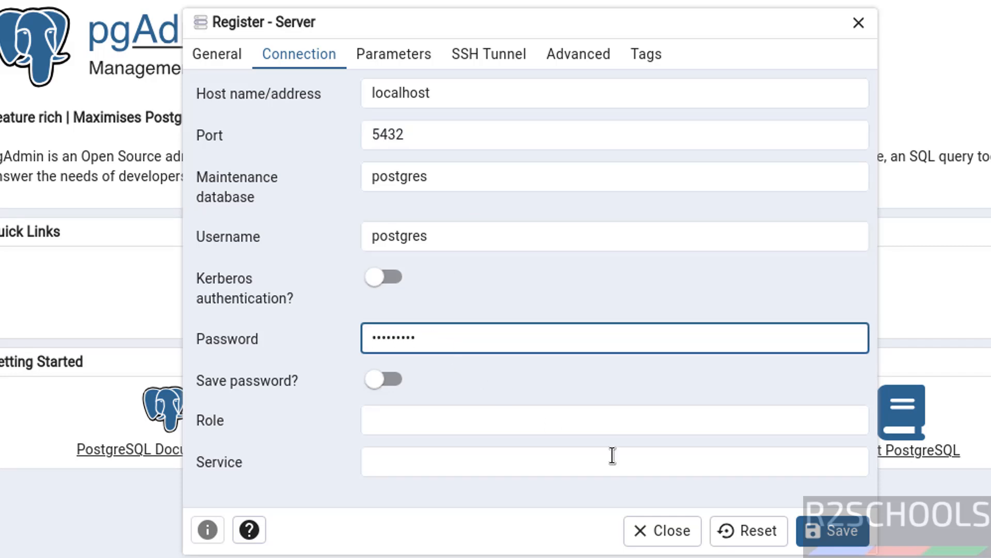
left_click(826, 530)
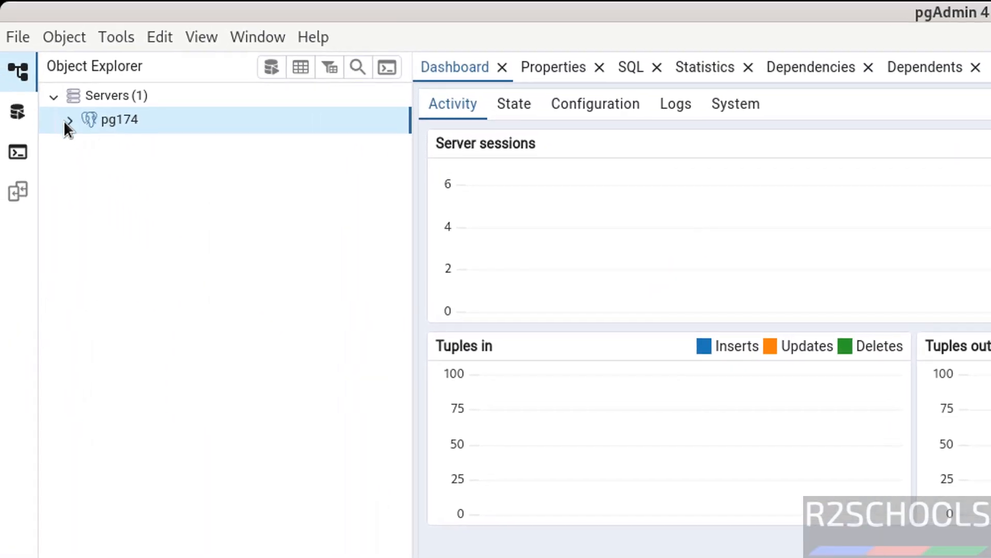
left_click(69, 121)
- Open a Query Tool on the bank database and run select version()
left_click(84, 140)
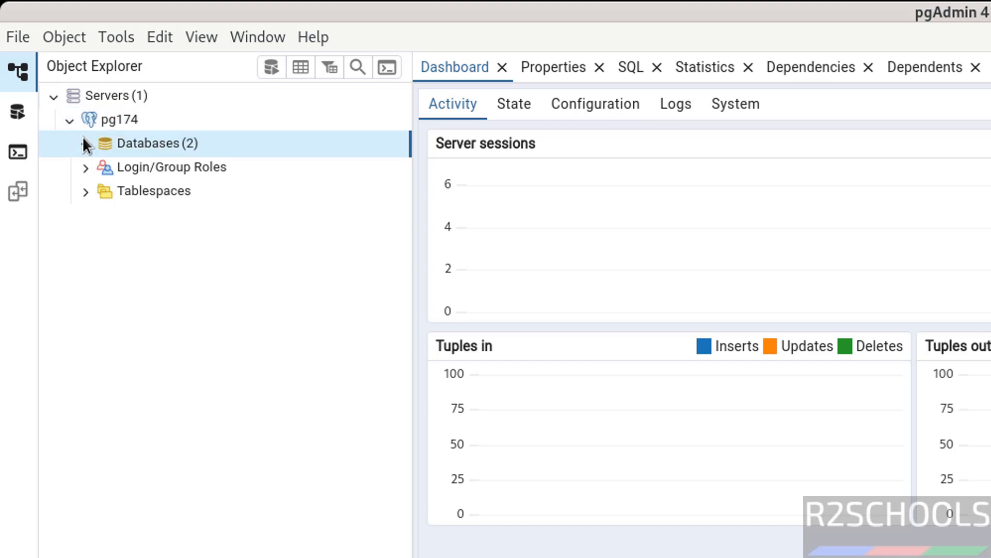
left_click(147, 168)
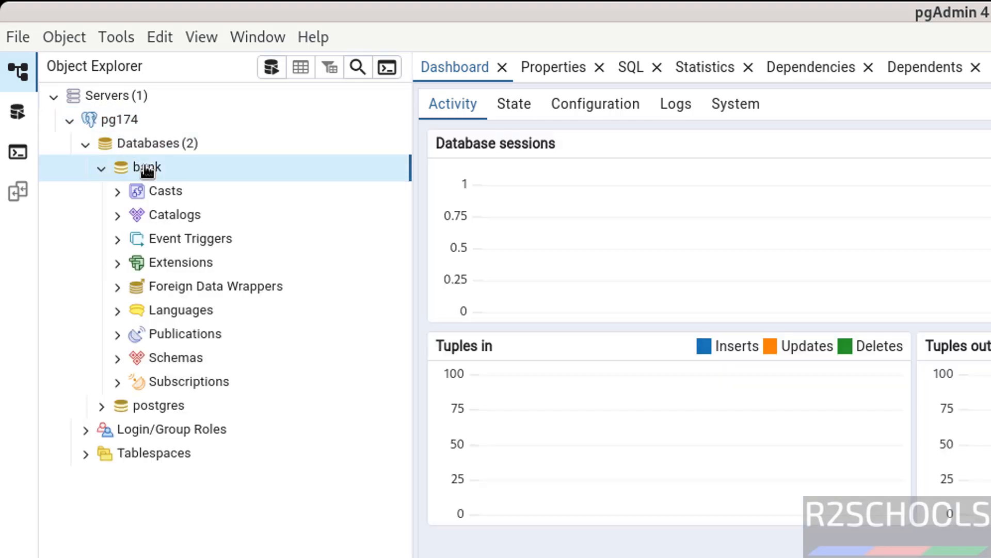
right_click(147, 171)
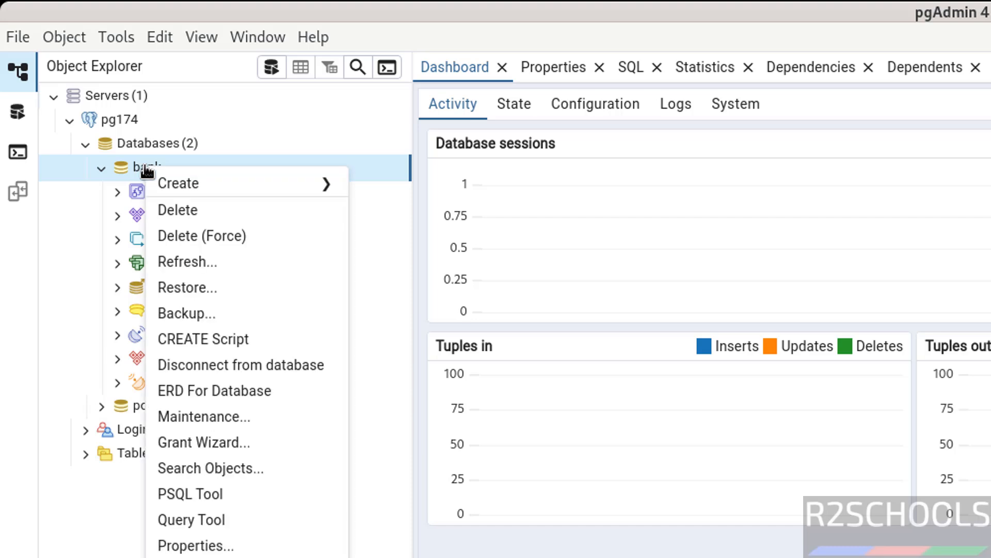
left_click(248, 530)
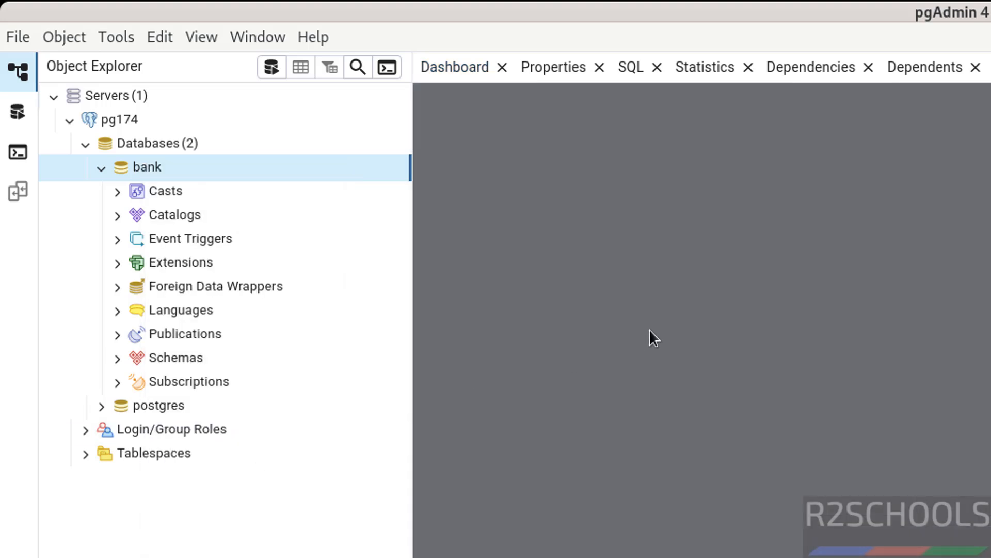
type("sel")
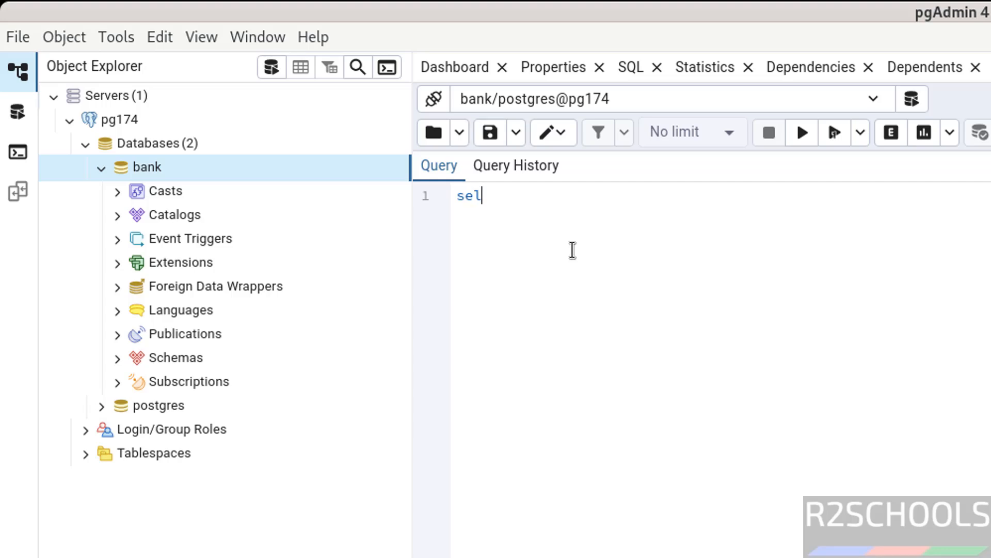
type("ect version()")
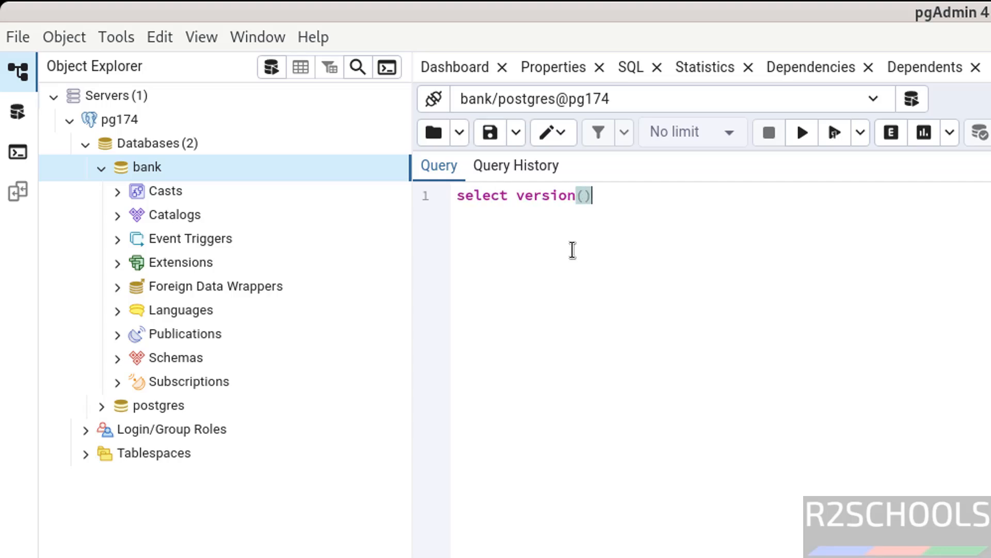
key("shift+Home")
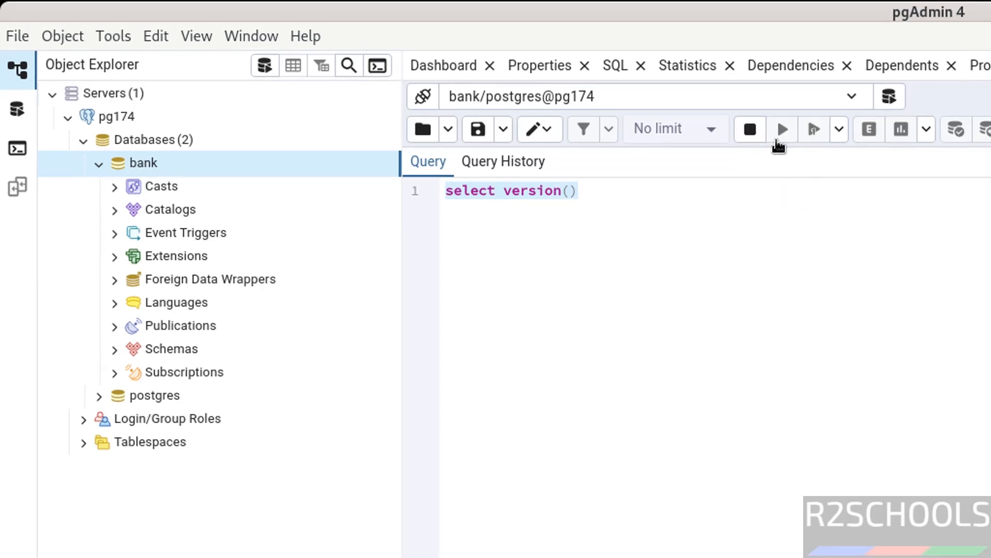
left_click(778, 143)
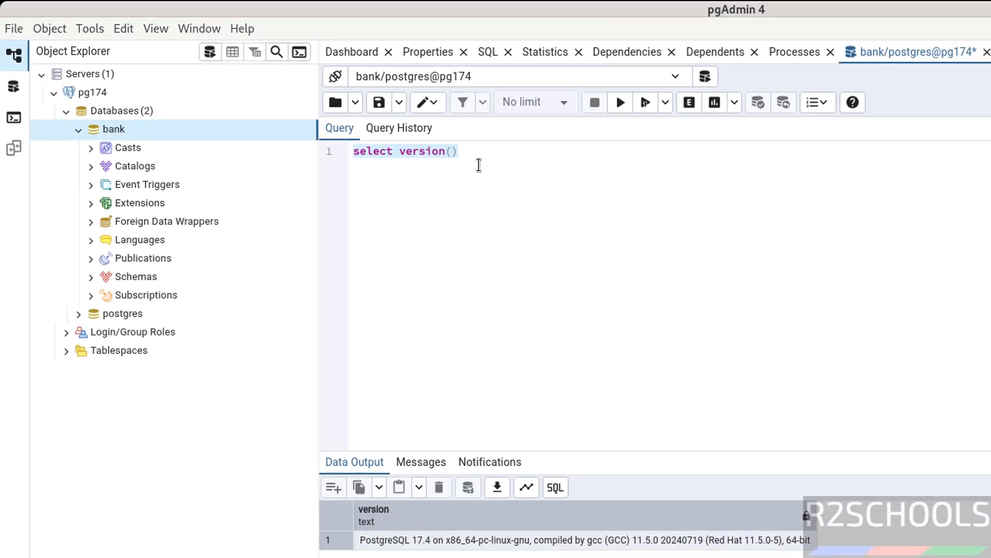
- Replace the query with select * from customer and execute it
left_click(486, 156)
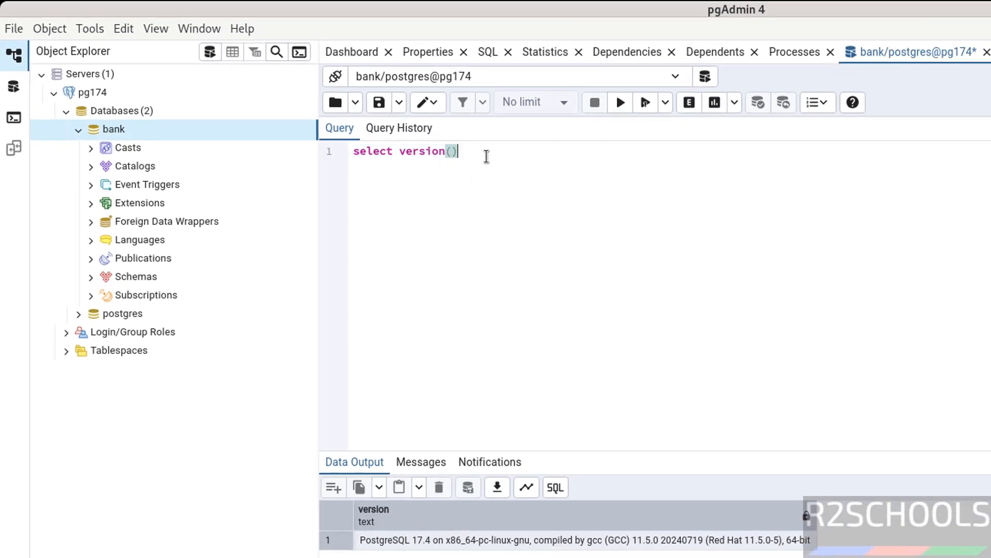
key("ctrl+a")
key("BackSpace")
type("sel")
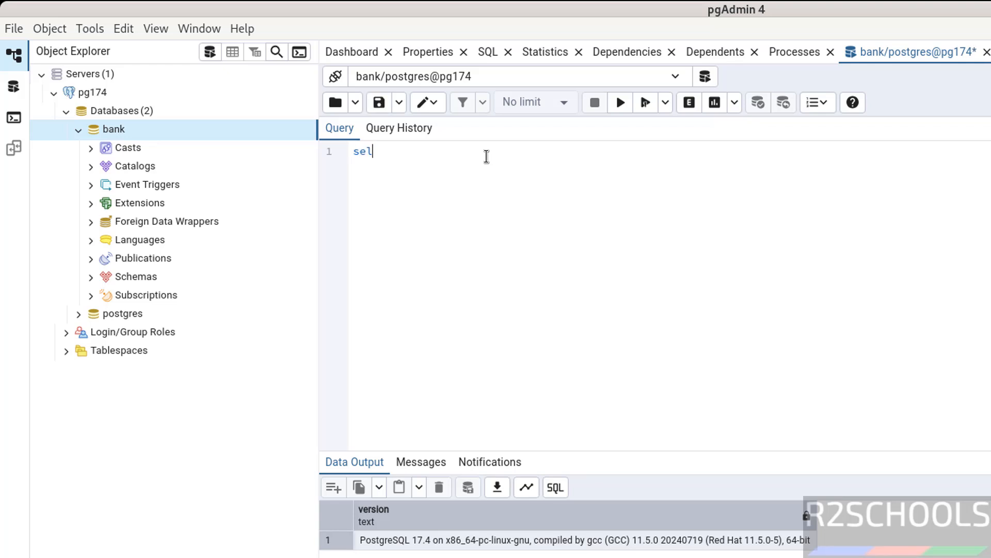
type("ect * from customer")
key("ctrl+a")
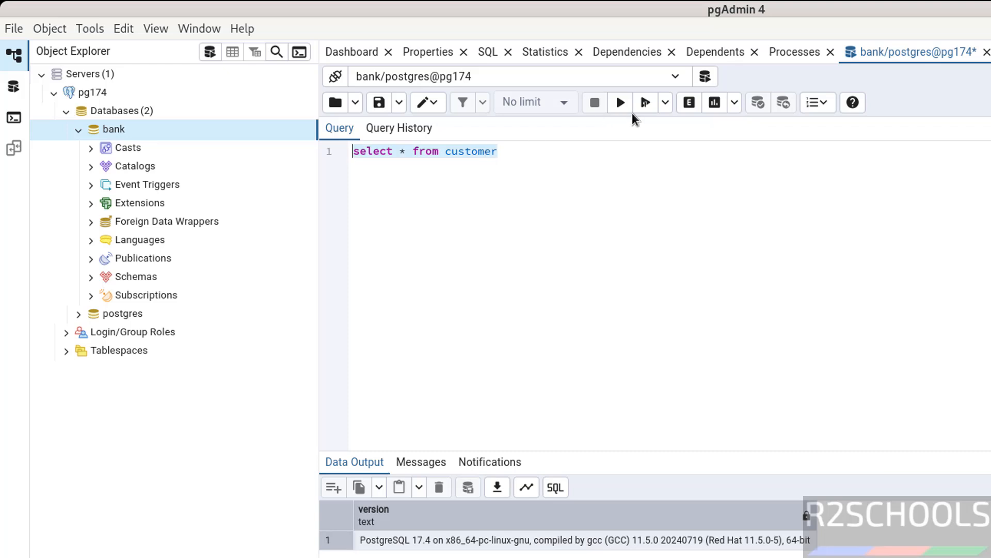
left_click(621, 102)
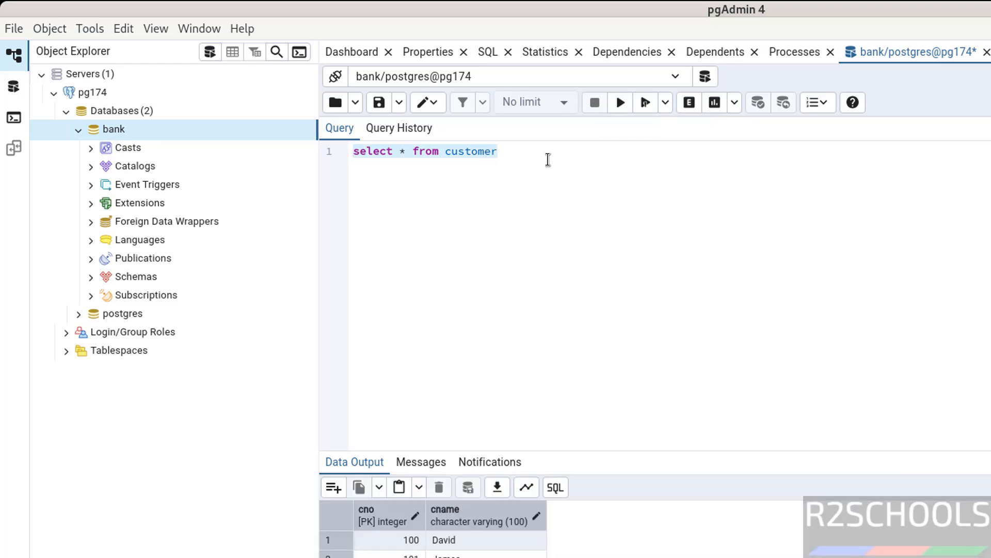
left_click(521, 142)
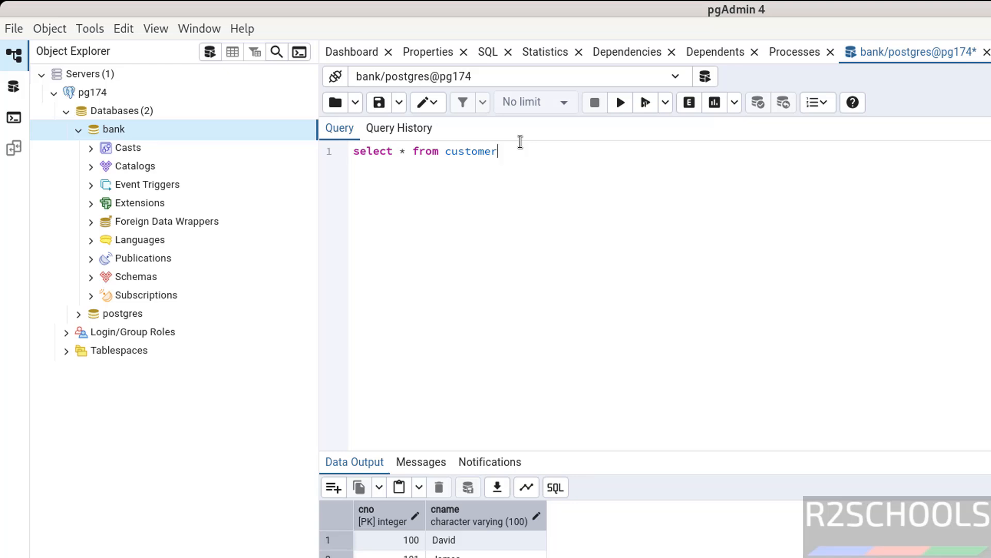
type("create")
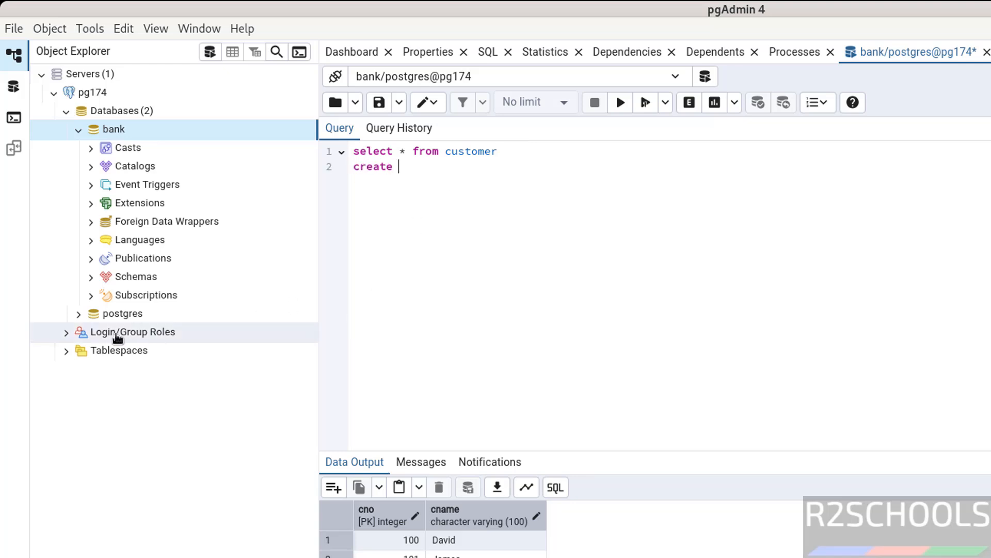
- Run a CREATE USER ... WITH PASSWORD statement, then refresh Login/Group Roles to show the new user
left_click(67, 333)
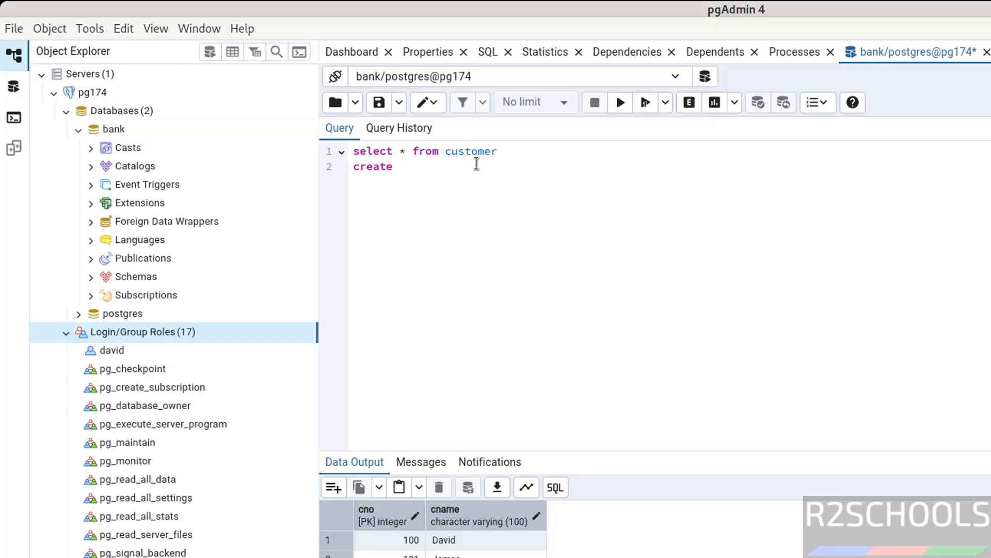
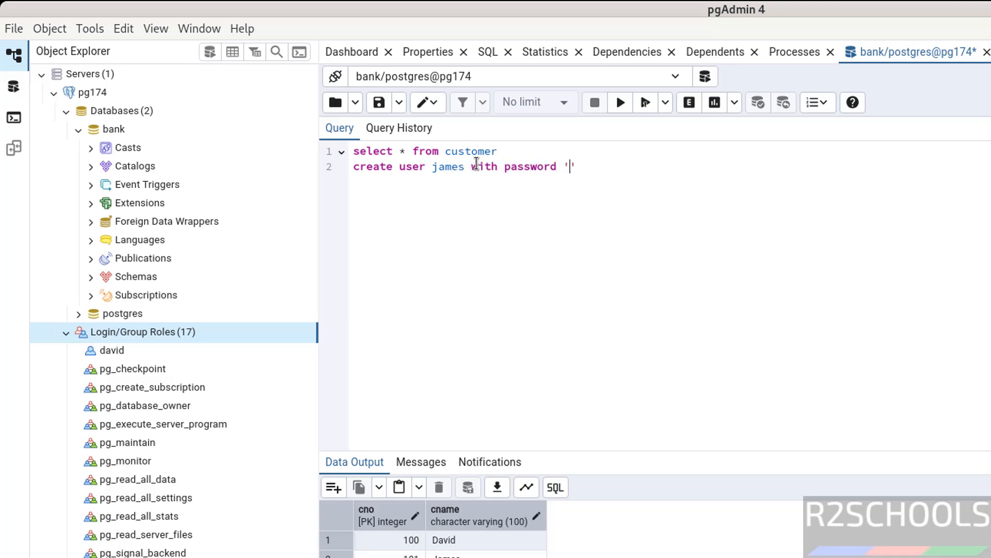
key("shift+Home")
left_click(619, 108)
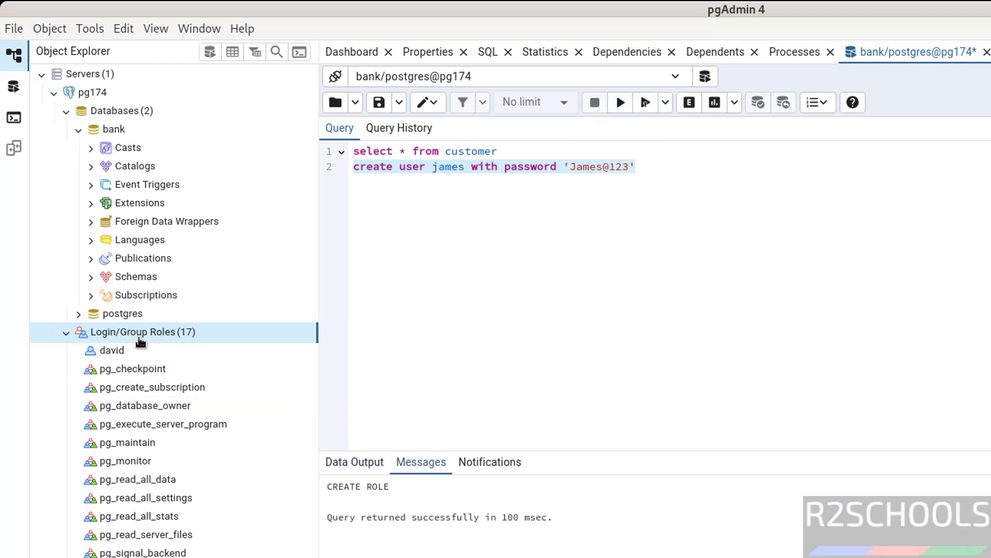
right_click(140, 343)
left_click(167, 373)
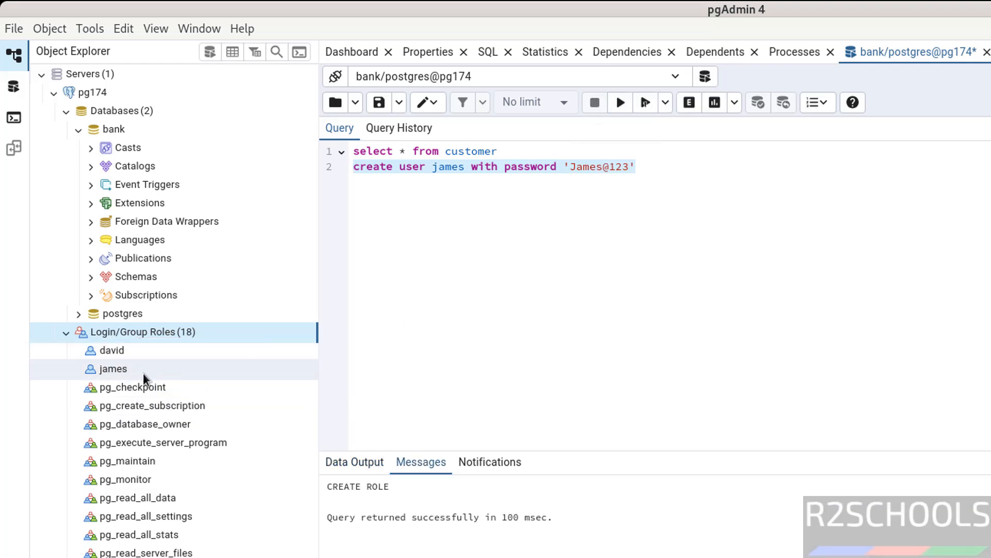
left_click(492, 289)
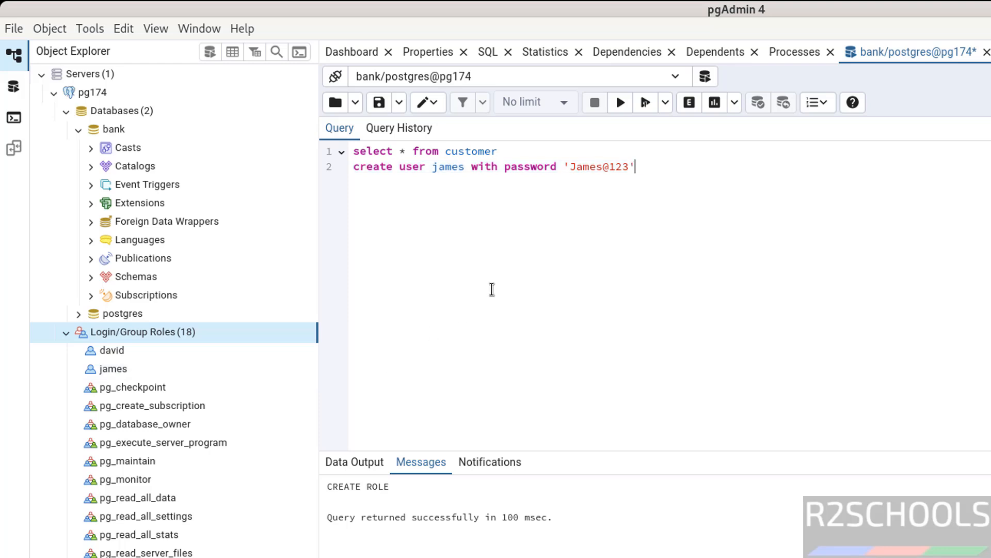
- Close the query tab, discarding the unsaved query changes
left_click(54, 93)
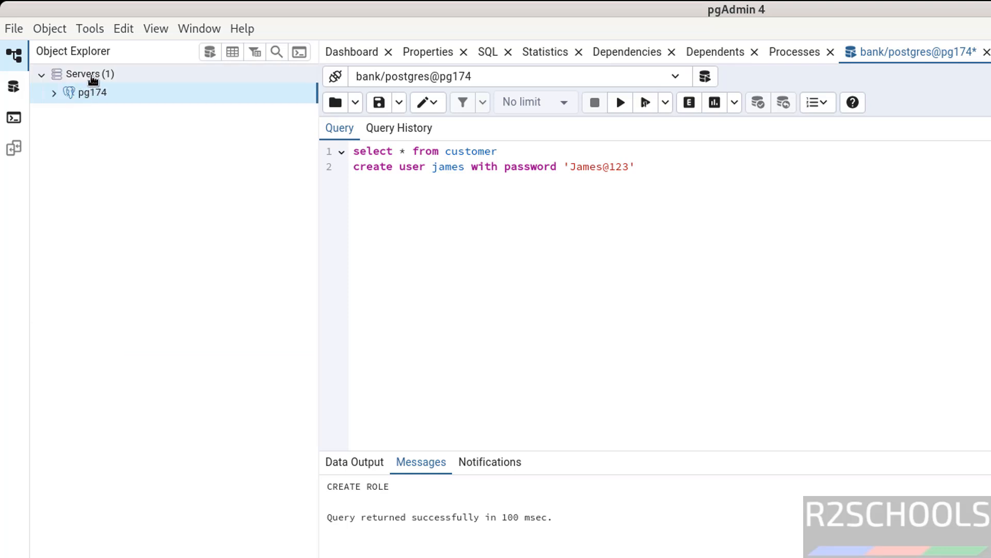
right_click(93, 77)
mouse_move(155, 89)
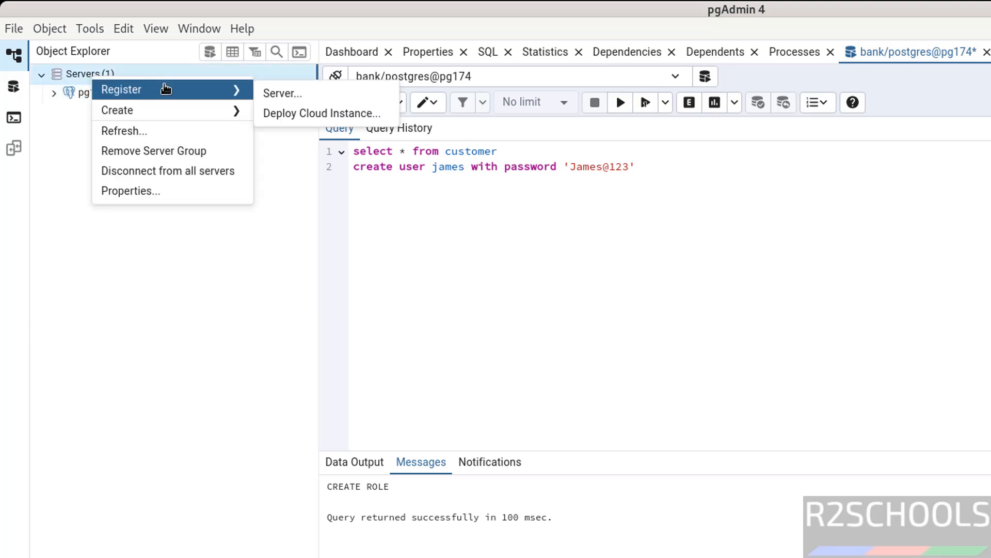
left_click(555, 241)
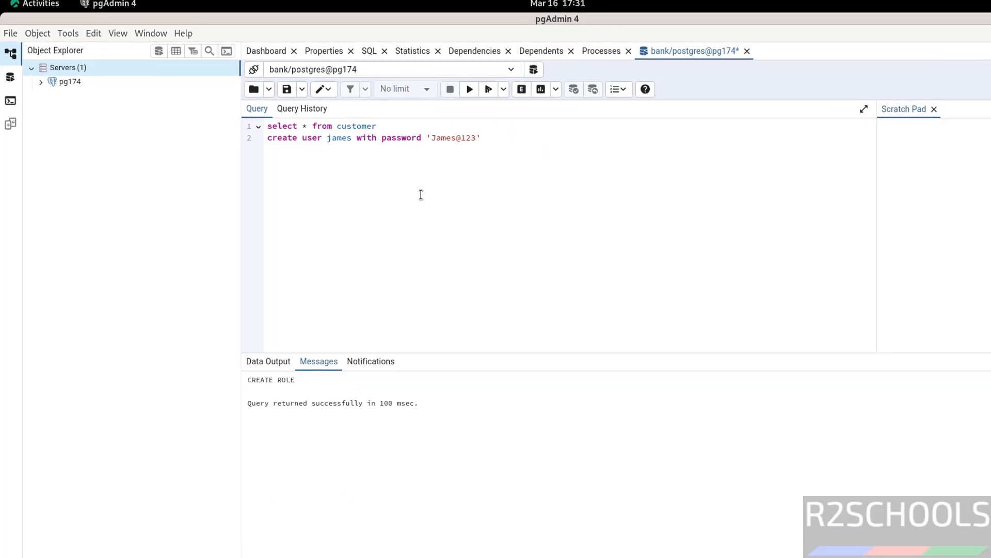
left_click(747, 50)
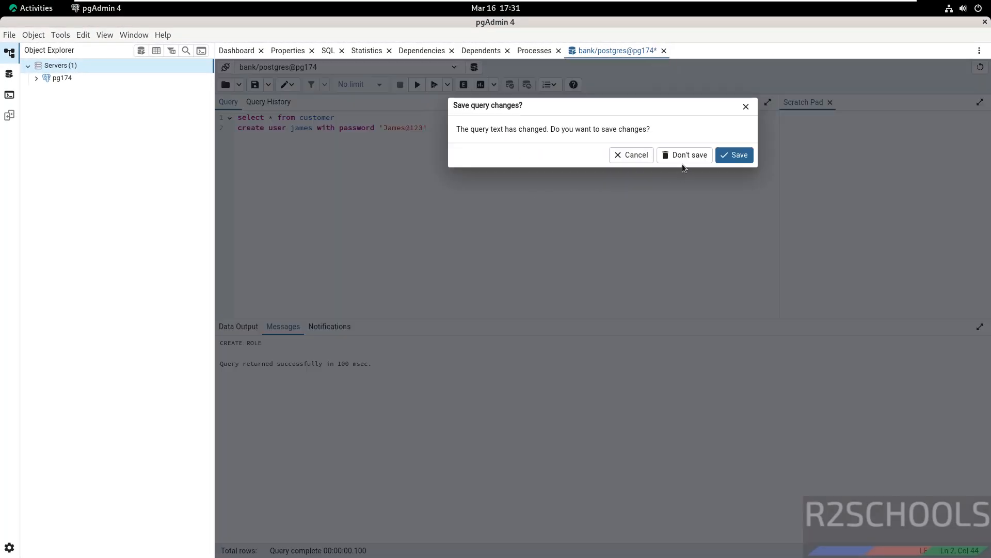
left_click(689, 155)
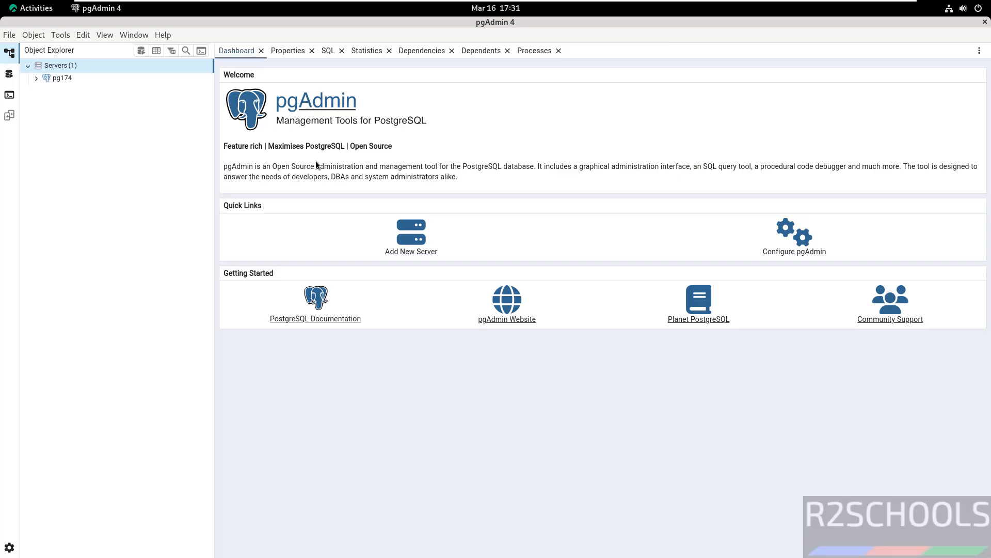
- Disconnect from the pg174 server and confirm
left_click(66, 77)
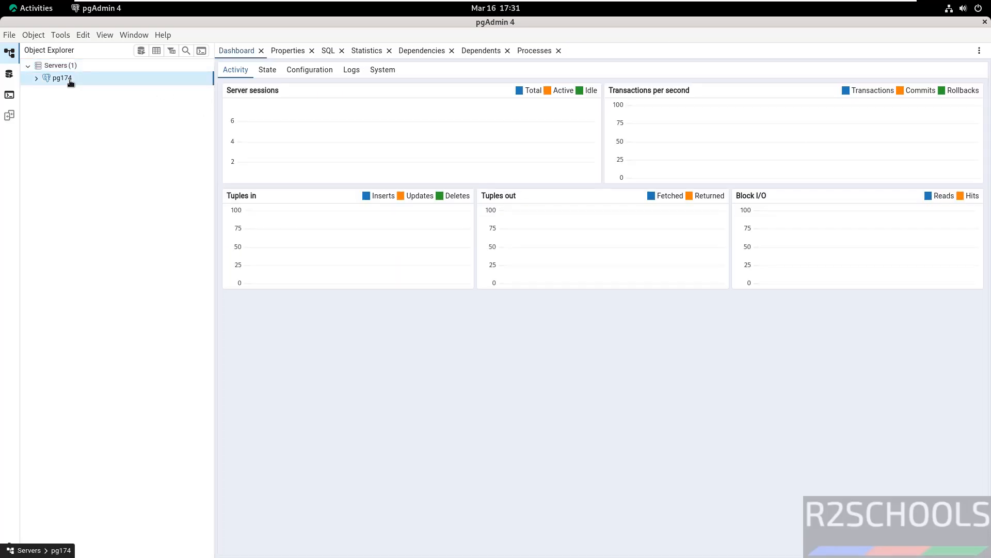
right_click(68, 80)
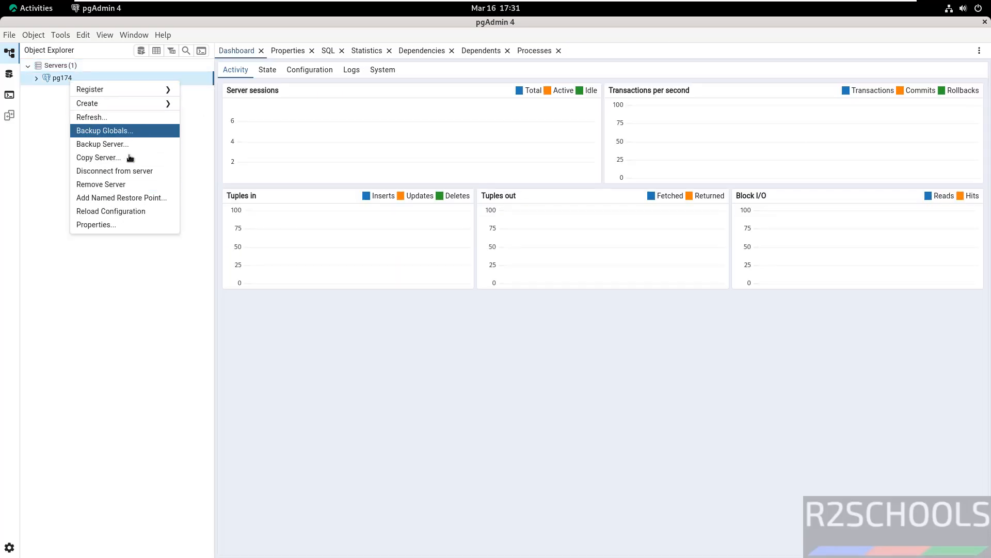
left_click(127, 172)
left_click(607, 152)
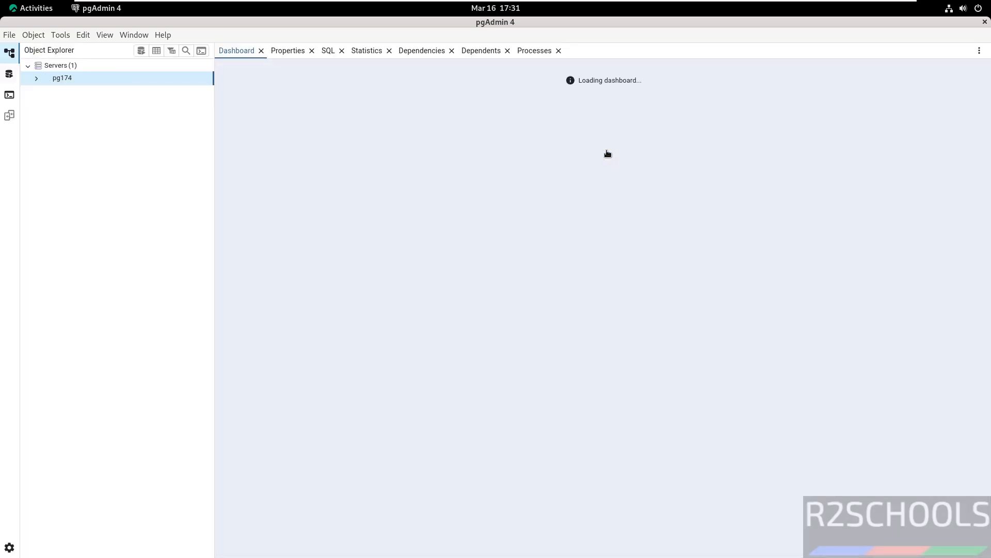
- Remove the disconnected pg174 server and confirm the deletion
right_click(74, 82)
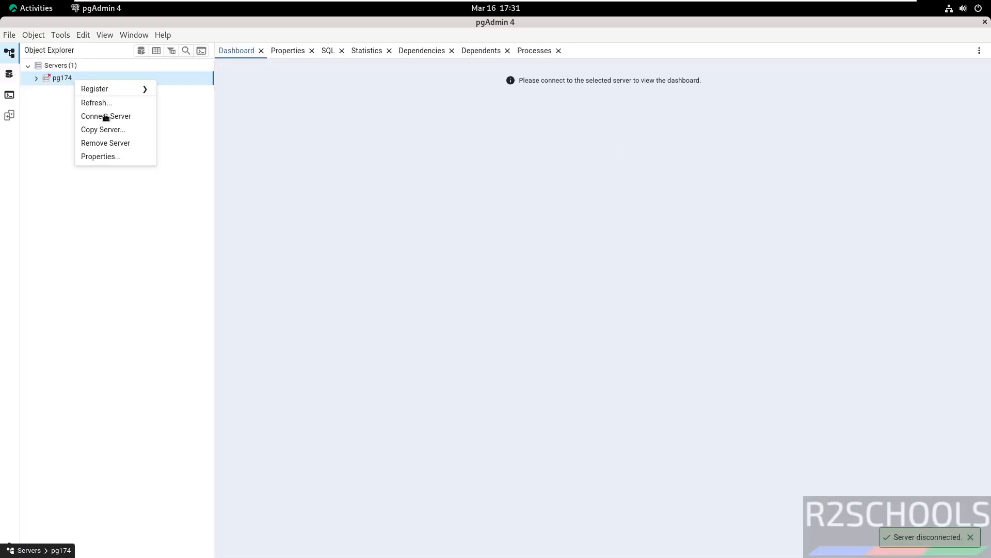
left_click(115, 147)
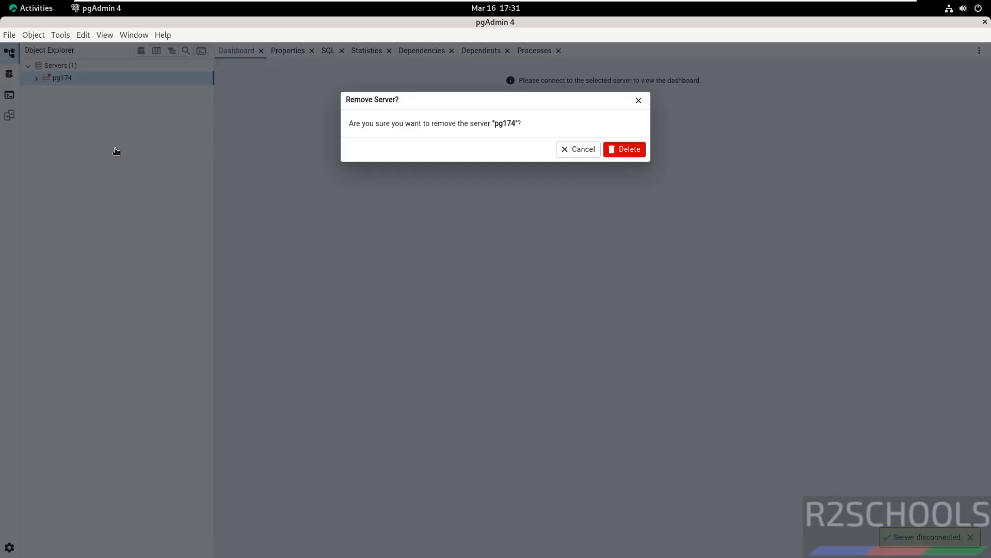
left_click(625, 150)
left_click(170, 34)
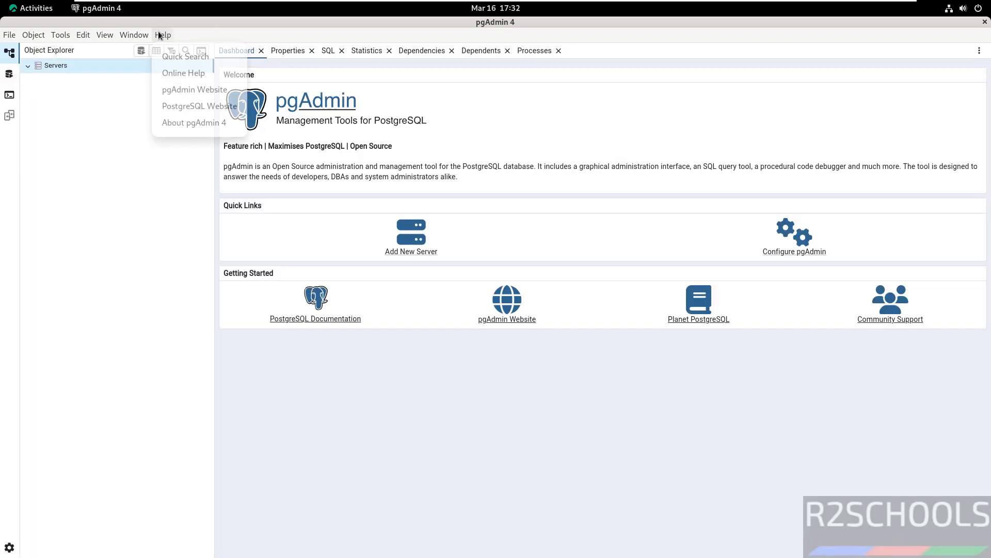
left_click(184, 121)
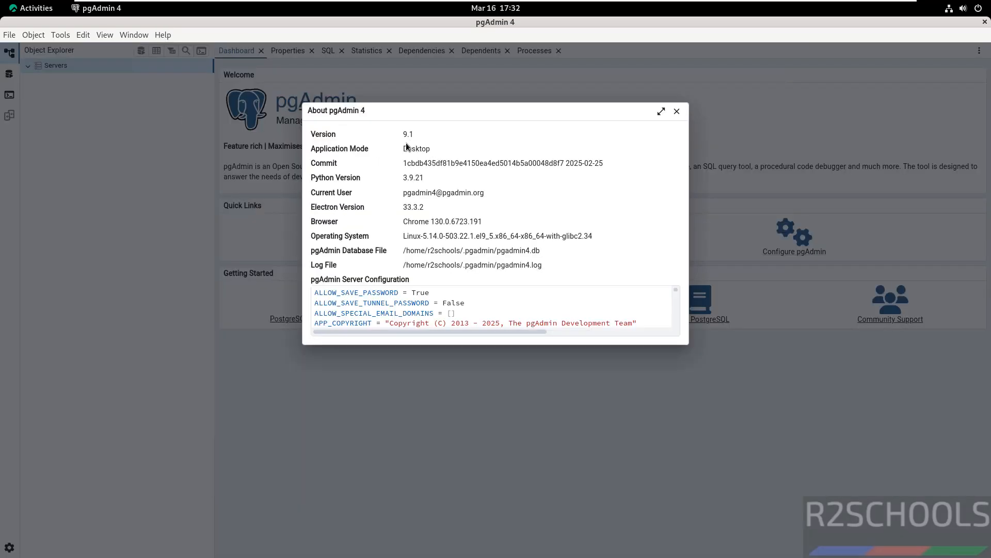
left_click(677, 112)
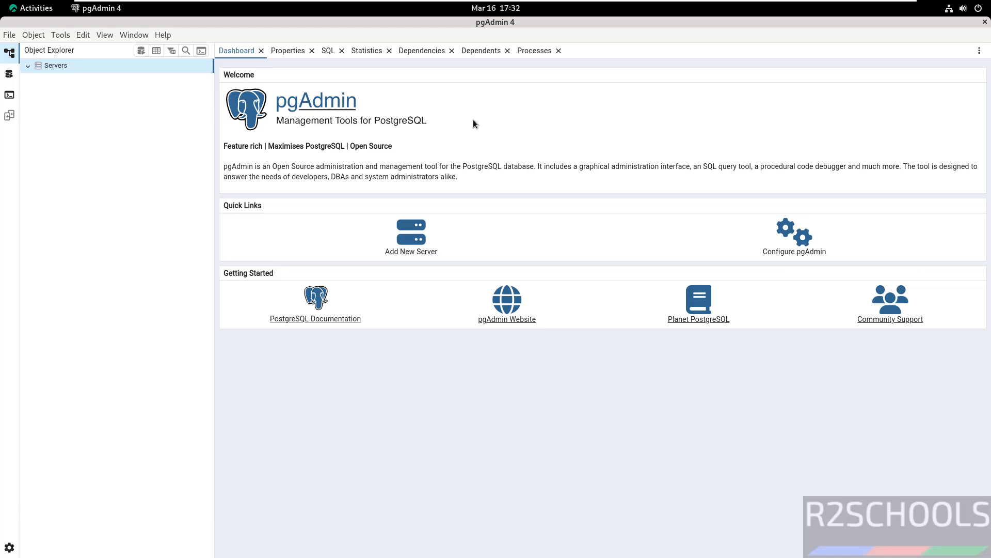